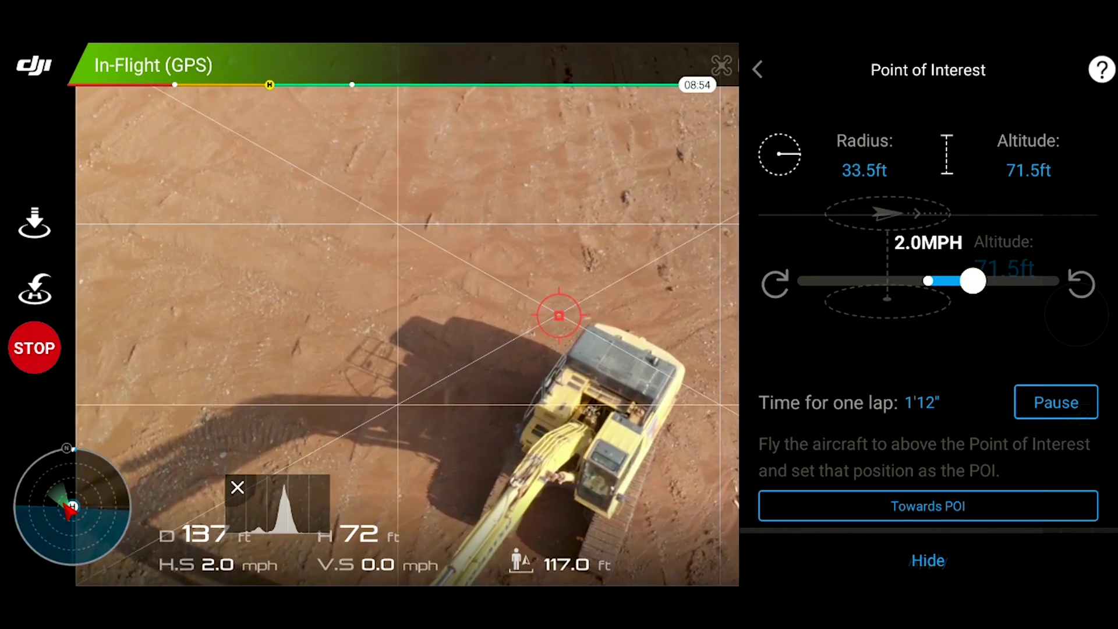
Step: Raise the DJI GO 4 orbit speed to 4.9 MPH for a 29-second lap, then slow it back down
drag(972, 282, 1040, 282)
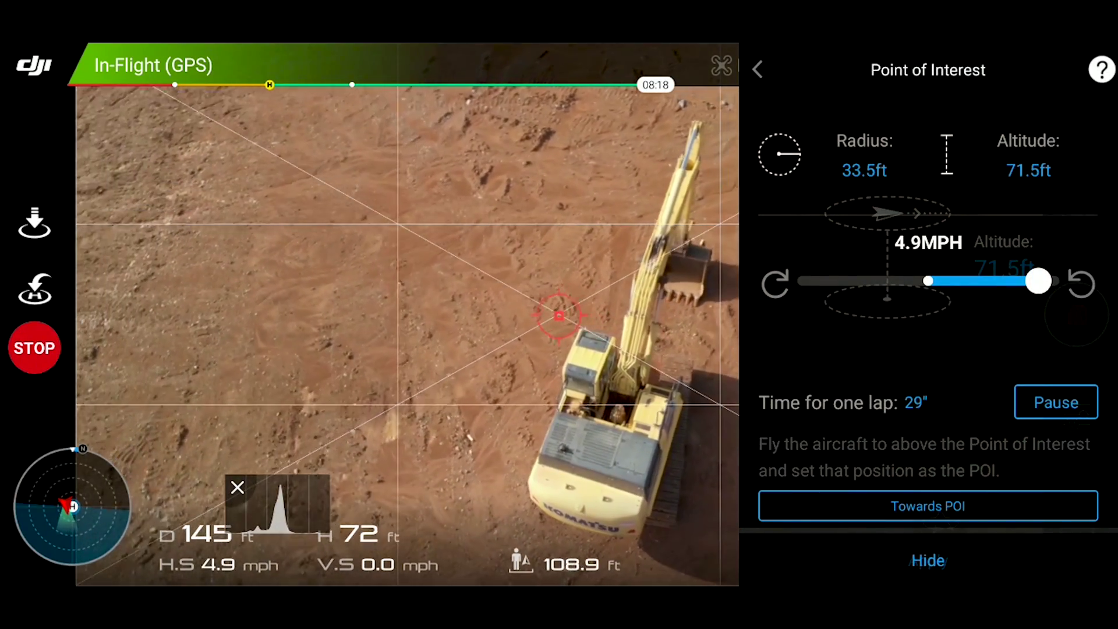
drag(1038, 281, 818, 281)
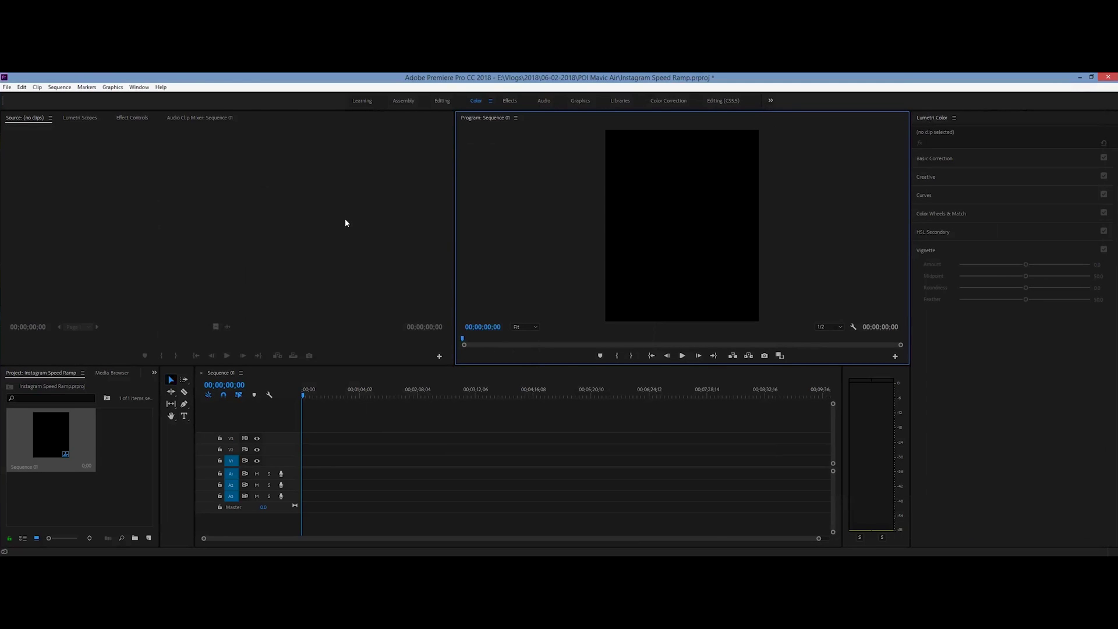
Step: Import DJI_0238.MP4 from E: > Vlogs > 2018 > 06-02-2018 > Mavic Air into the Premiere Project panel
key(super+e)
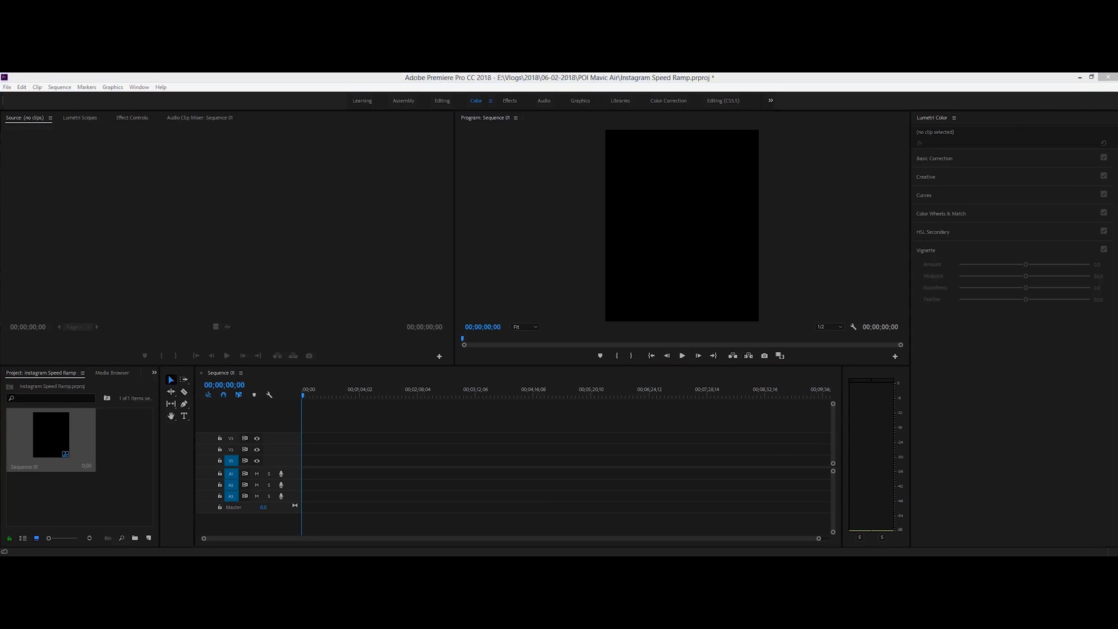
double_click(762, 240)
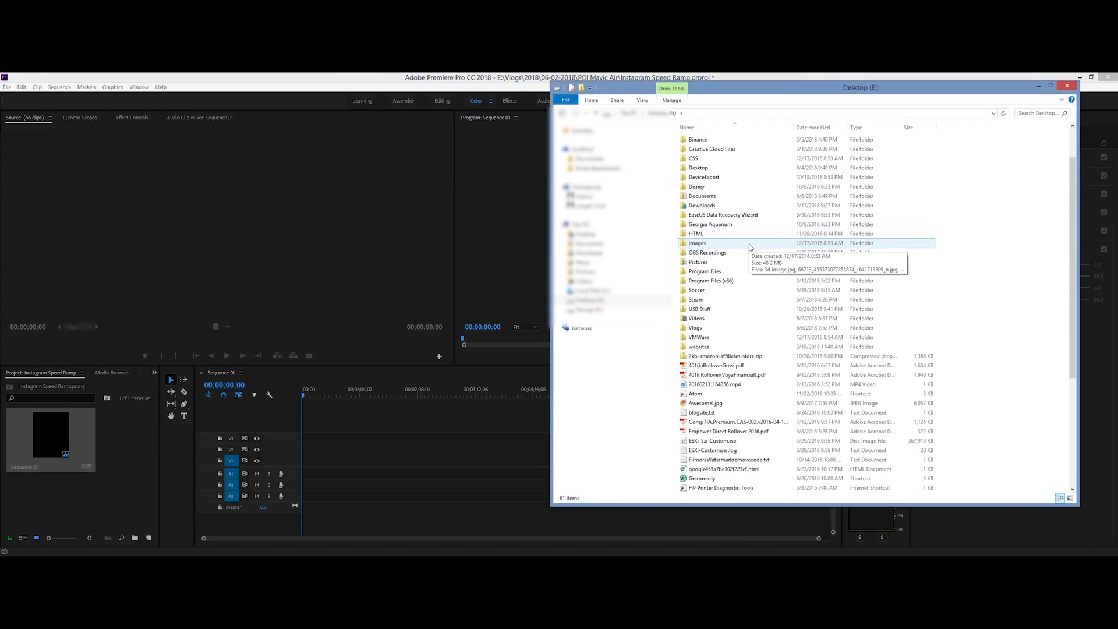
double_click(695, 376)
double_click(699, 150)
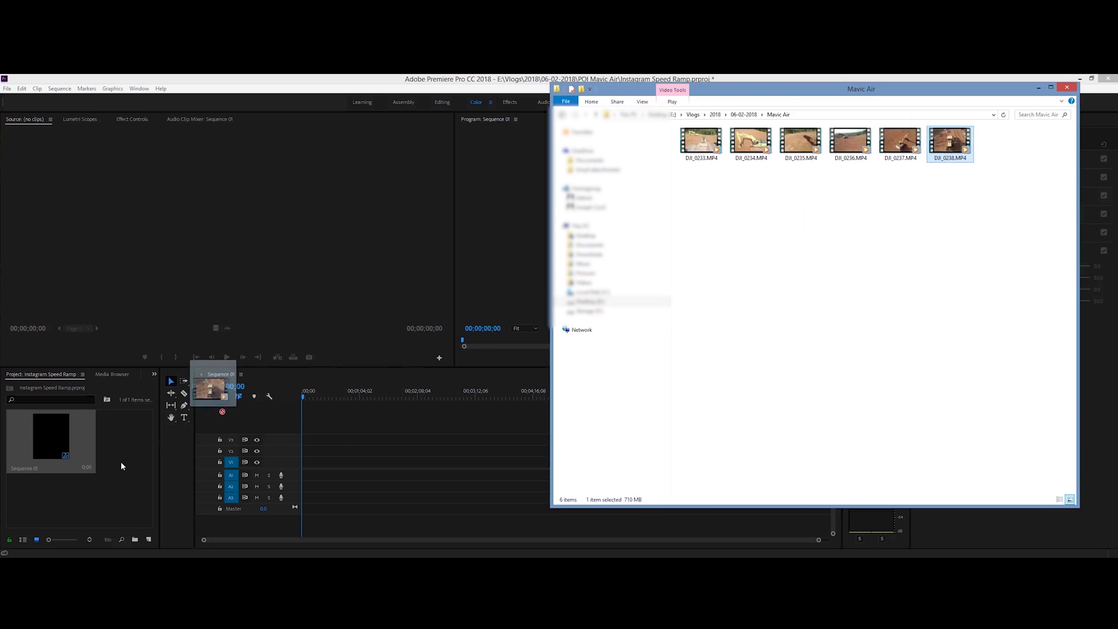
drag(120, 461, 121, 460)
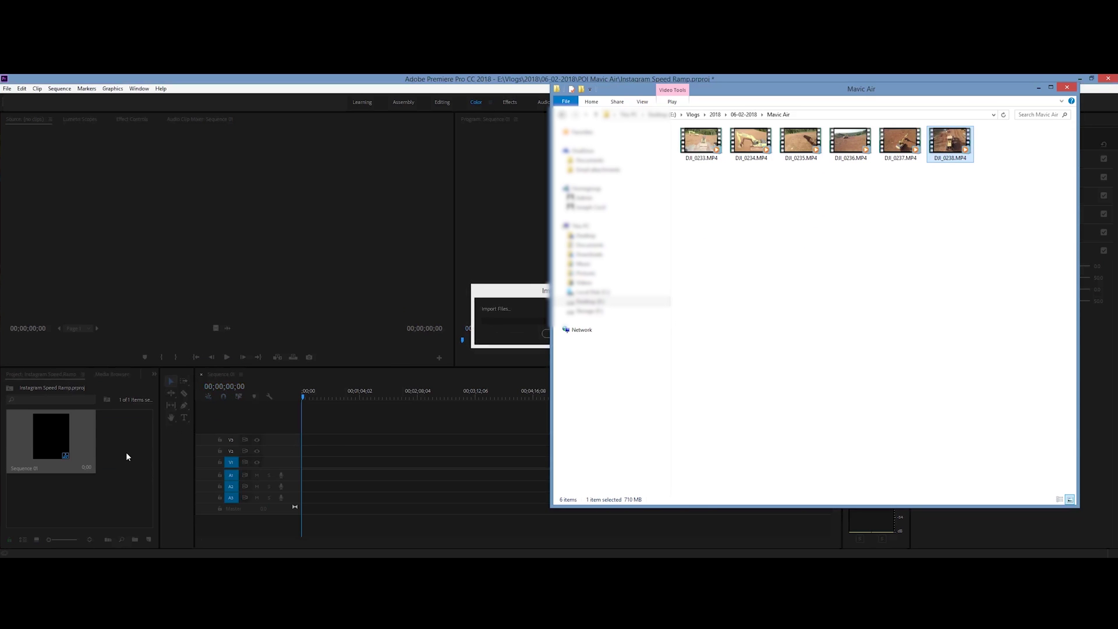
click(1038, 91)
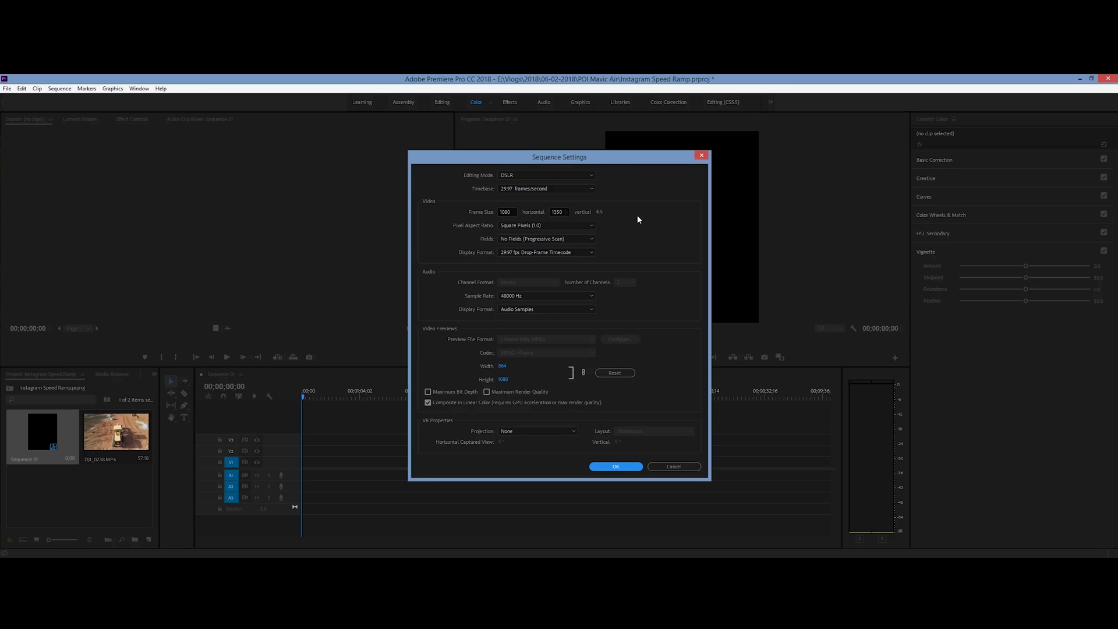
Step: Apply the 1080 × 1350 frame size in Sequence Settings
click(616, 467)
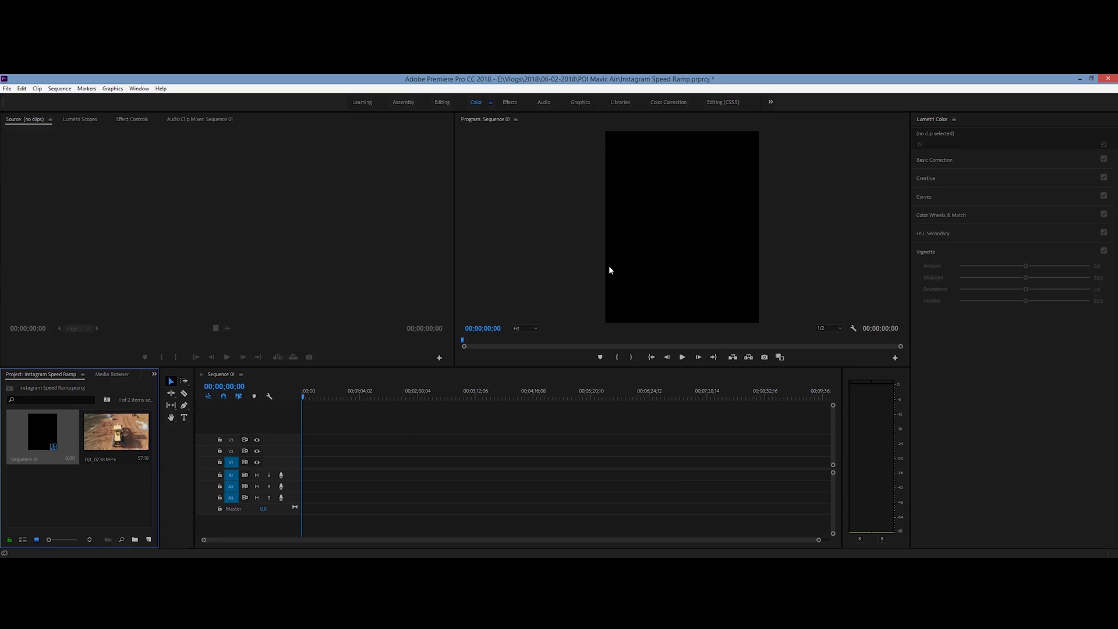
Step: Place DJI_0238.MP4 on V1, keeping the sequence's existing 1080 × 1350 settings
click(105, 420)
drag(105, 420, 301, 466)
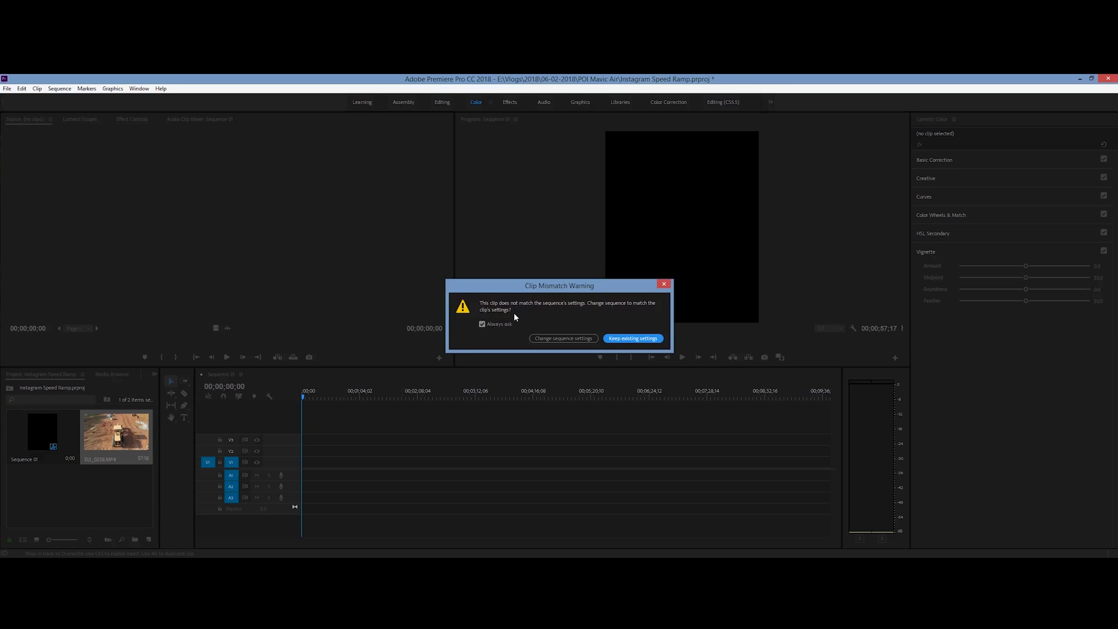
click(632, 340)
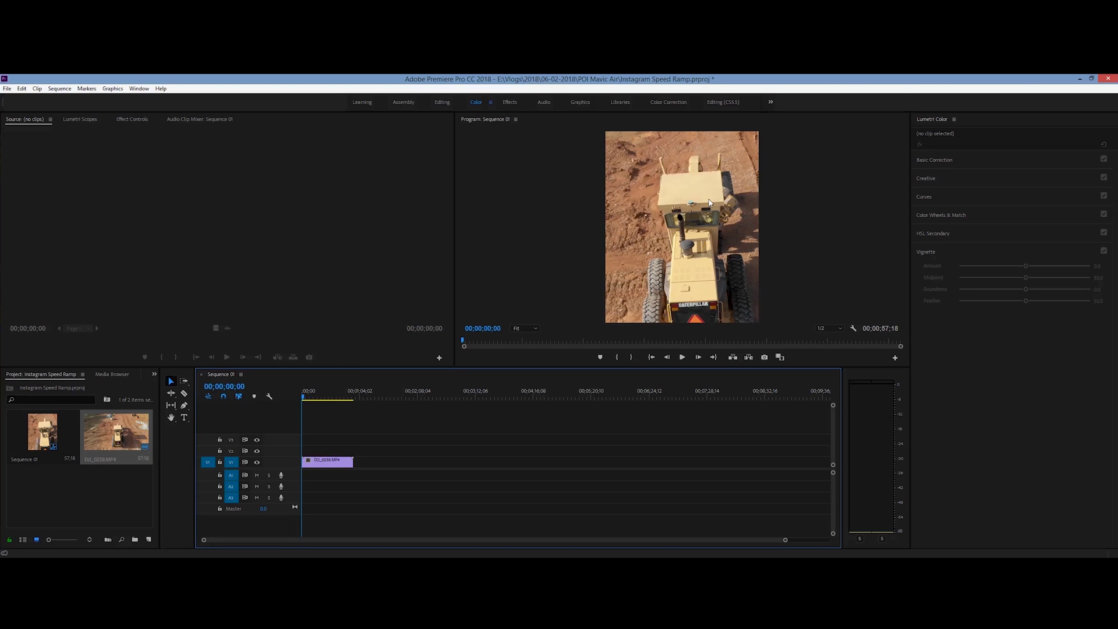
click(709, 202)
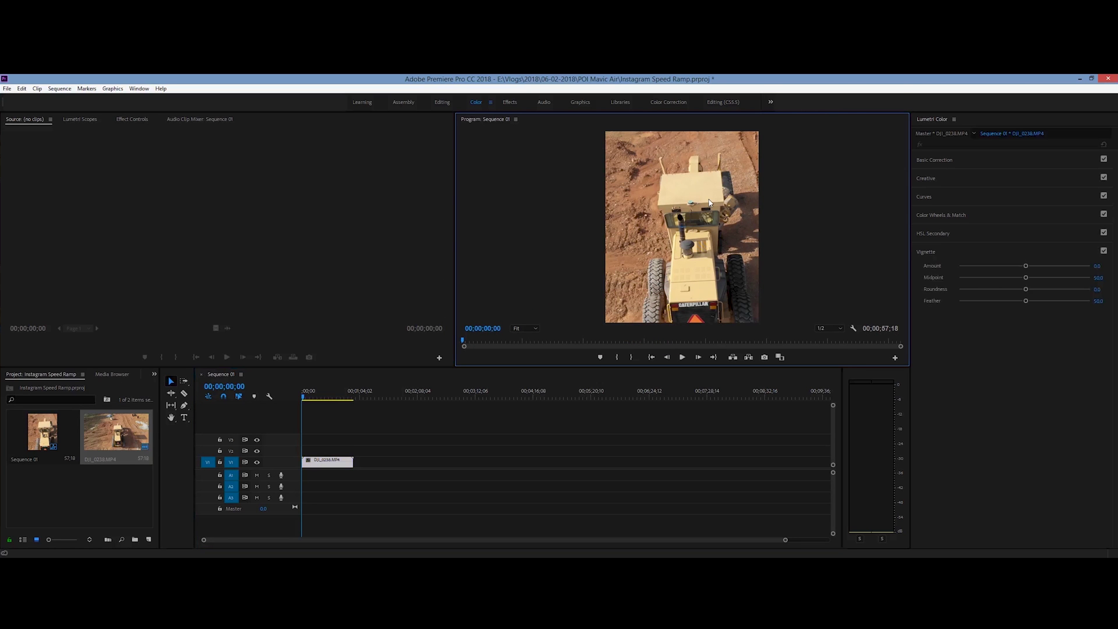
Step: Scale DJI_0238.MP4 down to 67 in Effect Controls and preview it in the vertical frame
click(139, 120)
mouse_move(140, 174)
mouse_down()
mouse_move(121, 175)
mouse_move(156, 164)
mouse_up()
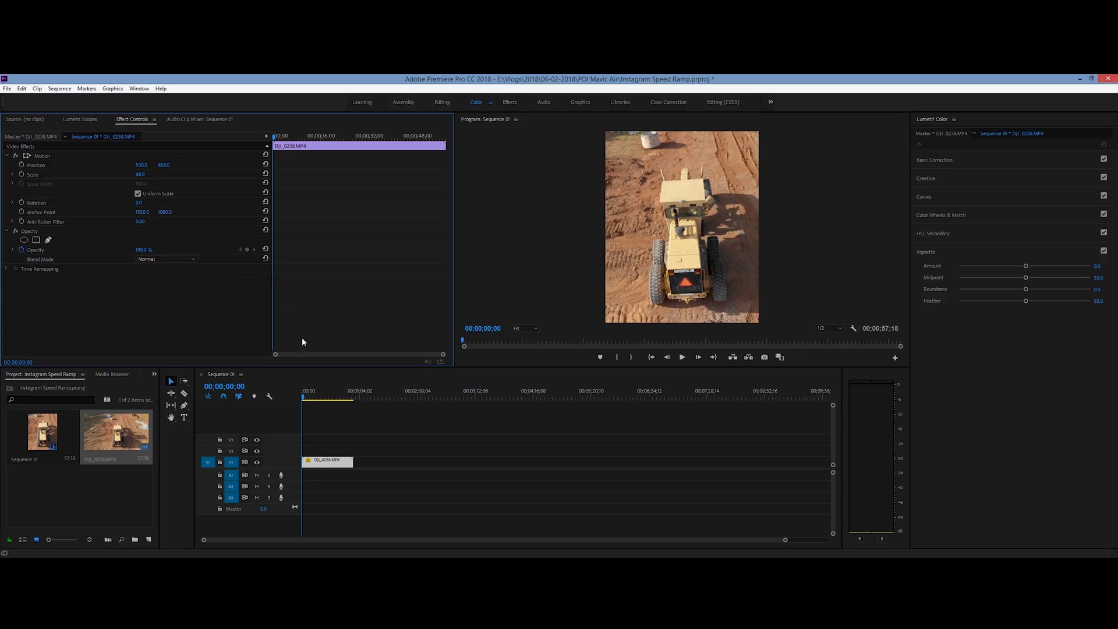
key(space)
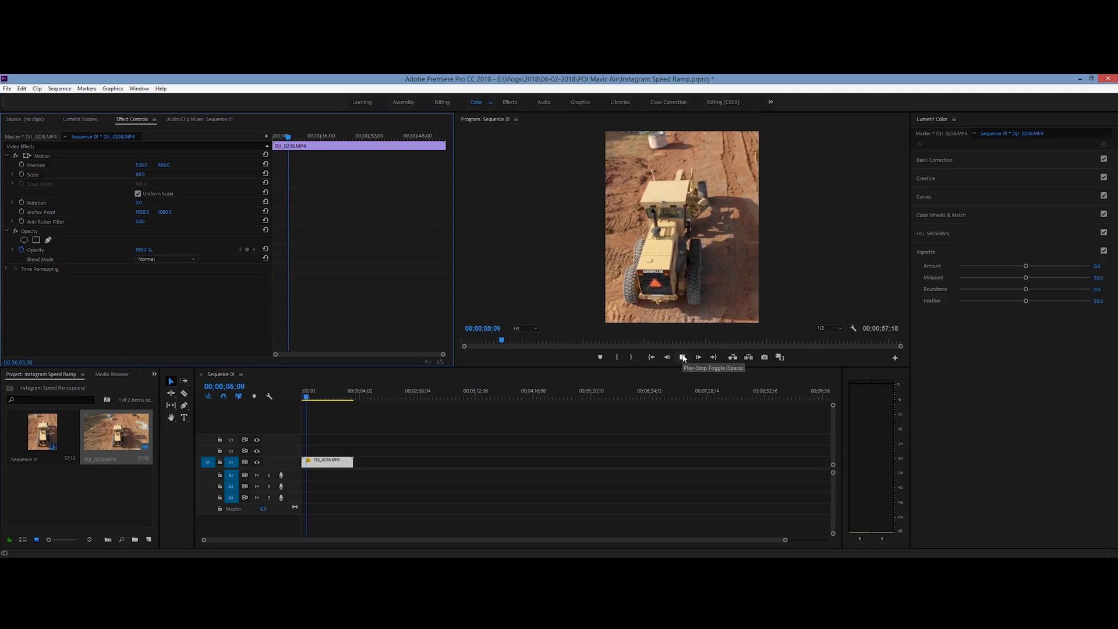
click(683, 357)
Step: Trim the clip on V1, settle it at the sequence start, and play the sequence back
drag(312, 460, 316, 455)
drag(308, 394, 292, 395)
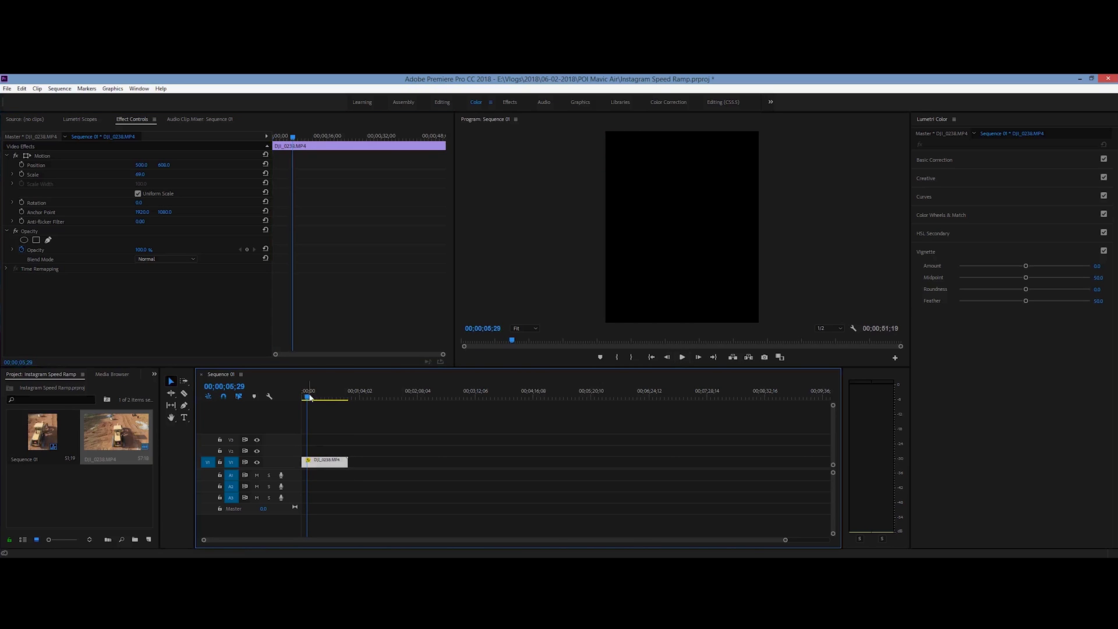
key(space)
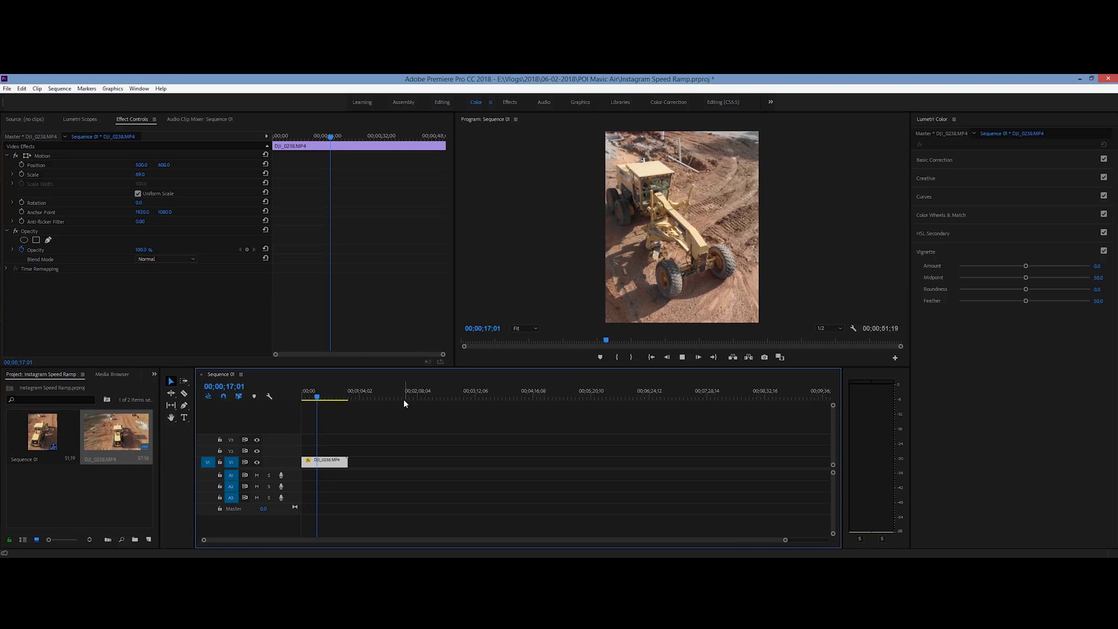
key(space)
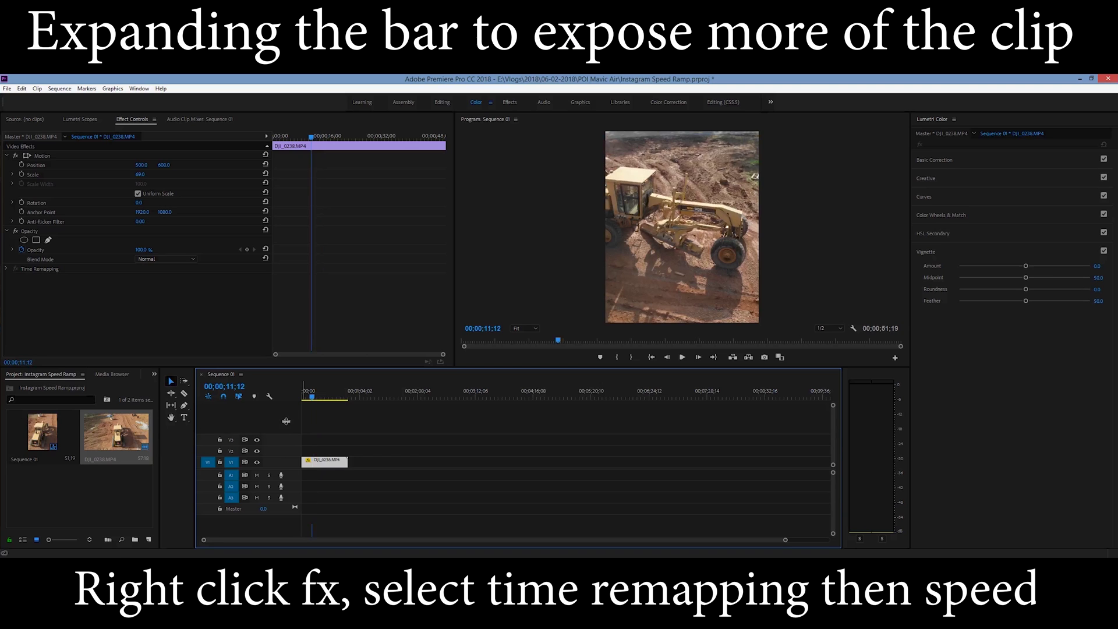
Step: Expand V1, show the clip's Time Remapping > Speed line, and zoom the timeline to fit the clip
double_click(284, 458)
right_click(308, 410)
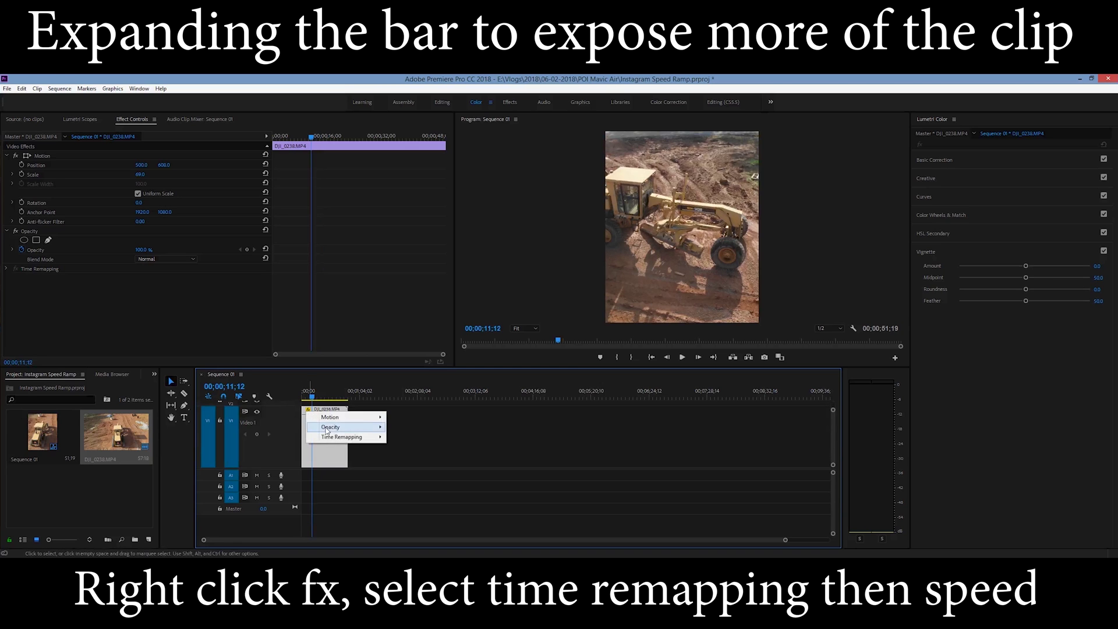
mouse_move(357, 438)
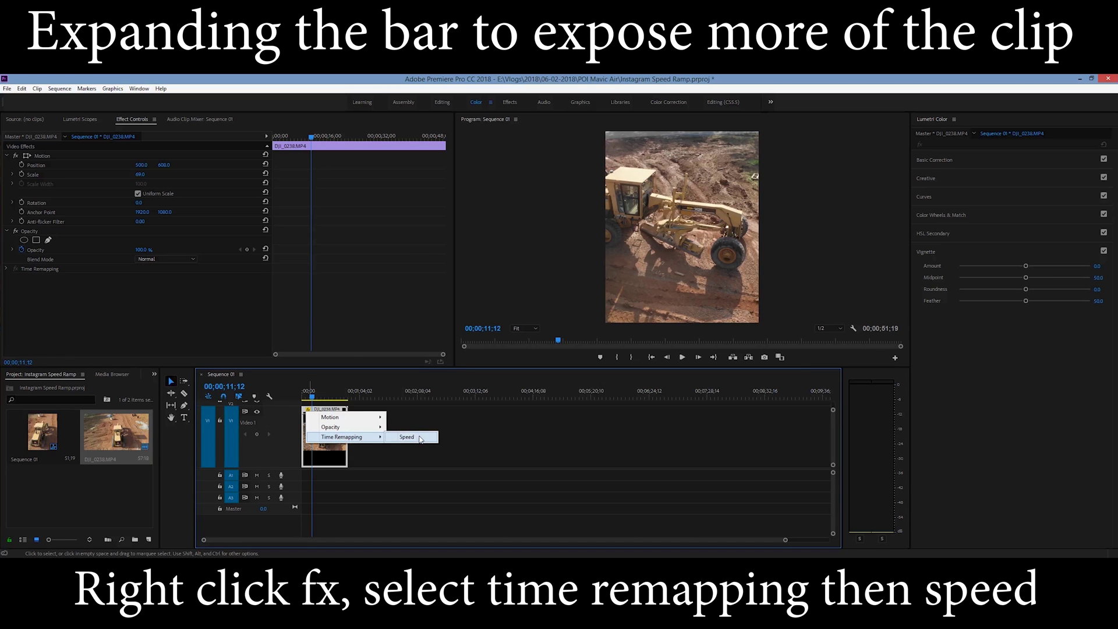
click(419, 437)
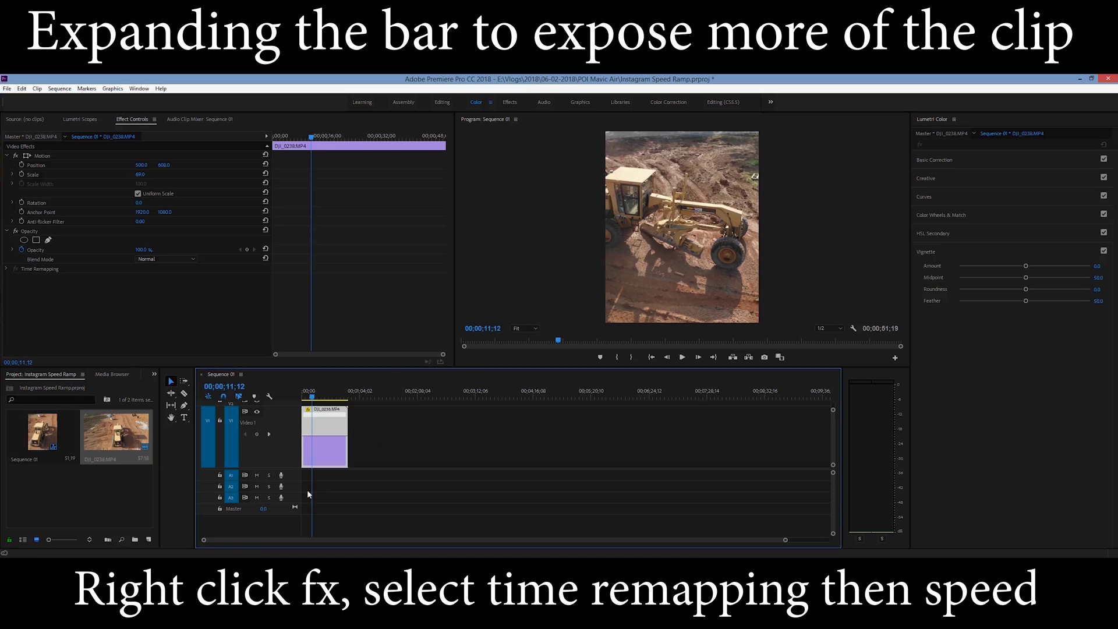
key(backslash)
drag(391, 397, 365, 401)
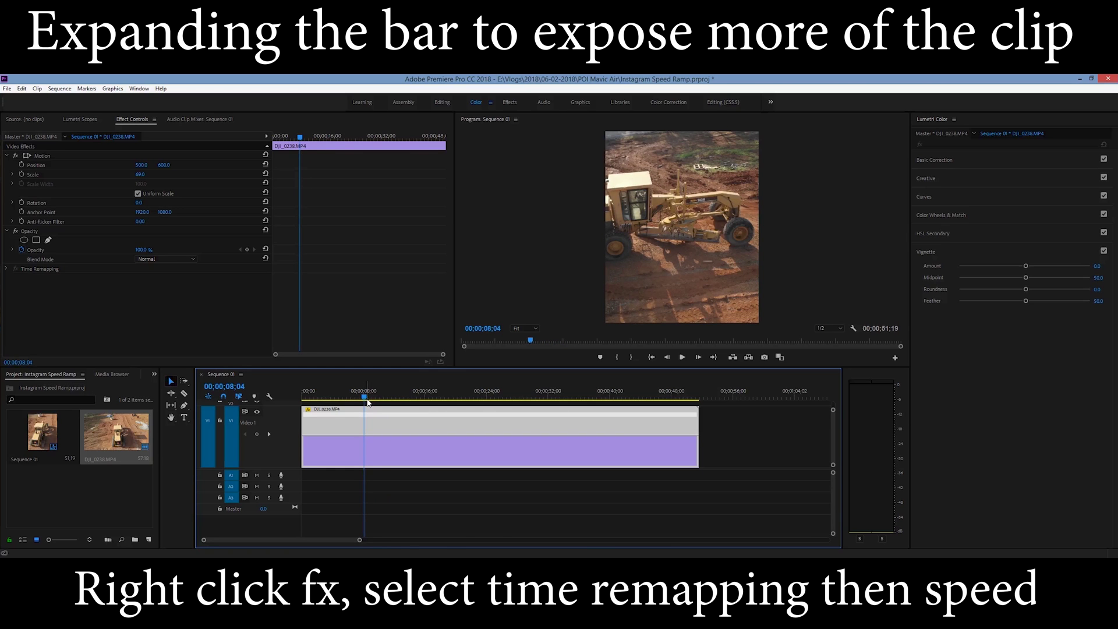
drag(368, 402, 351, 400)
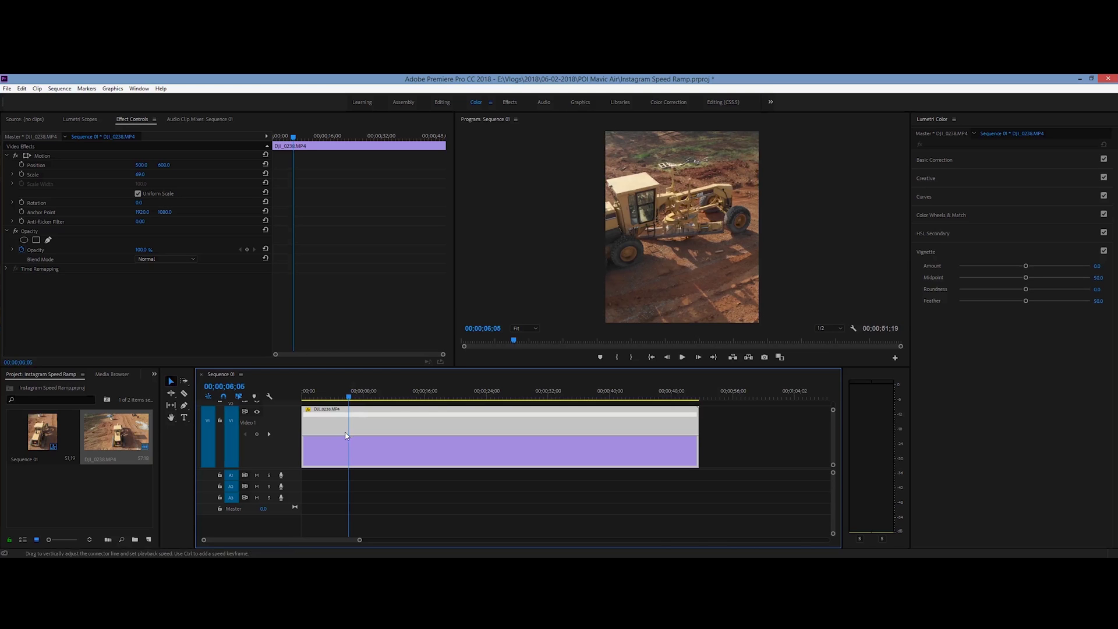
Step: Add a speed keyframe at about 6 seconds and pull it apart at 06;05
key(p)
click(348, 437)
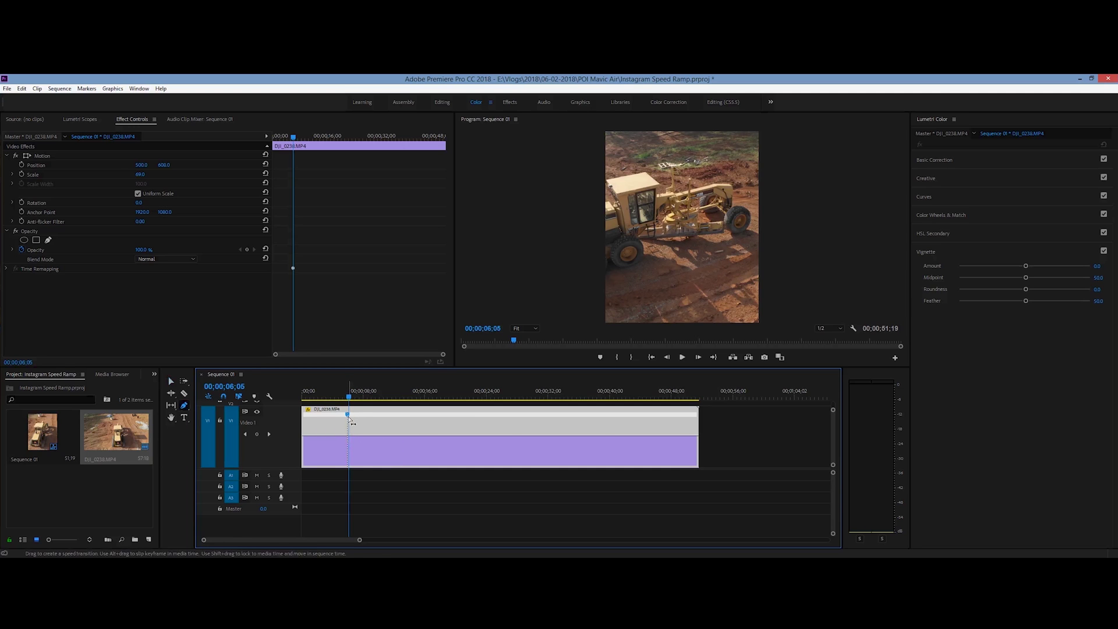
drag(360, 542, 312, 542)
key(v)
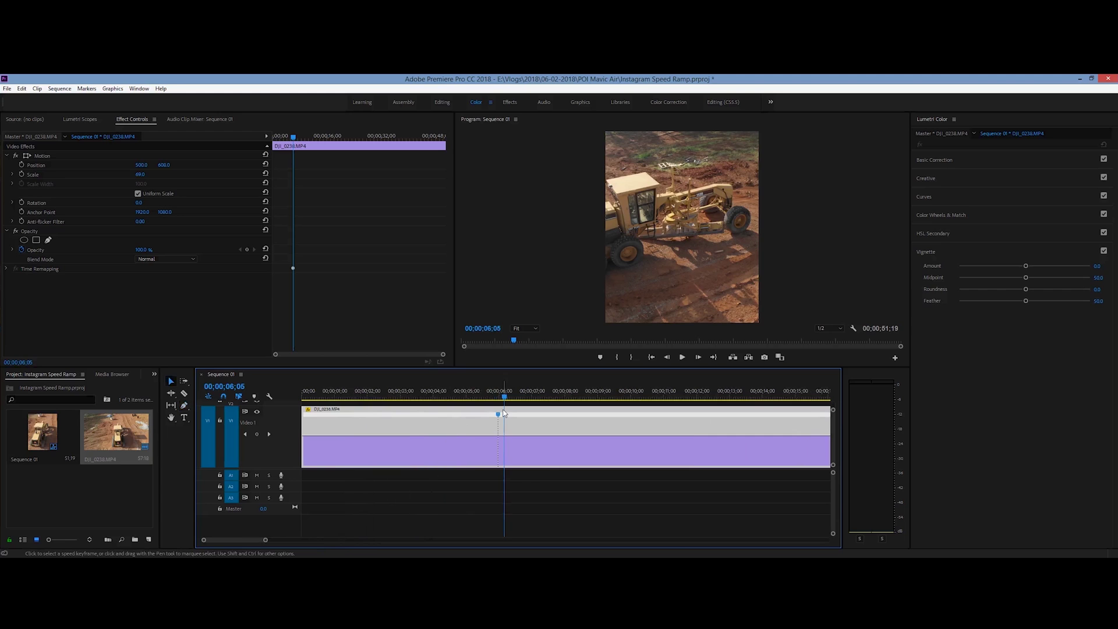
drag(499, 415, 587, 400)
click(512, 398)
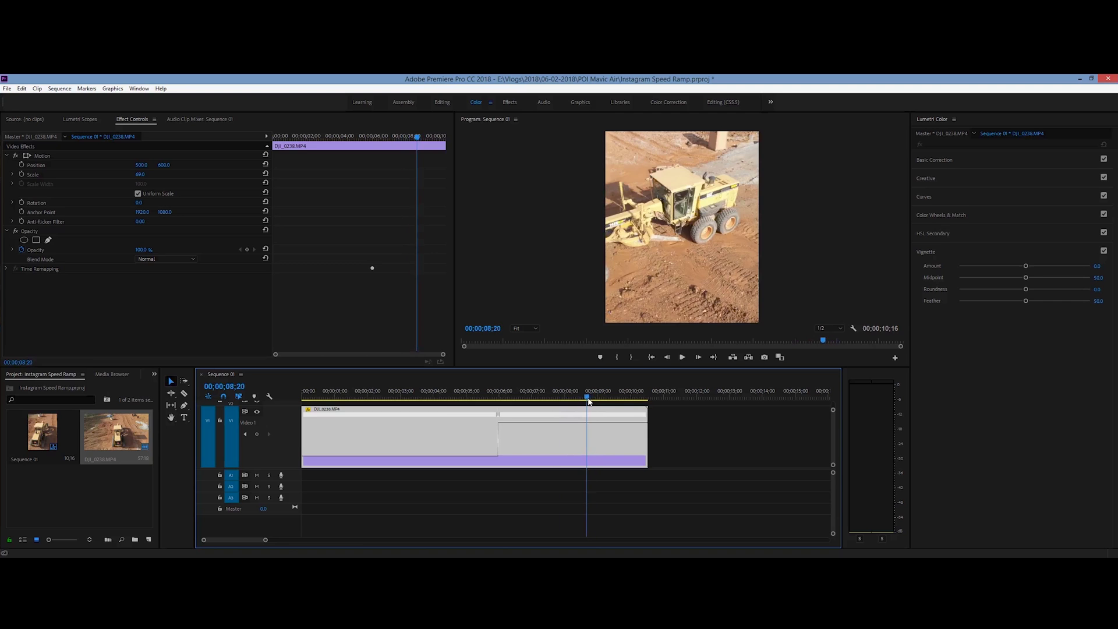
Step: Add a speed keyframe at 08;20 and drag the speed after it down to slow the footage
key(p)
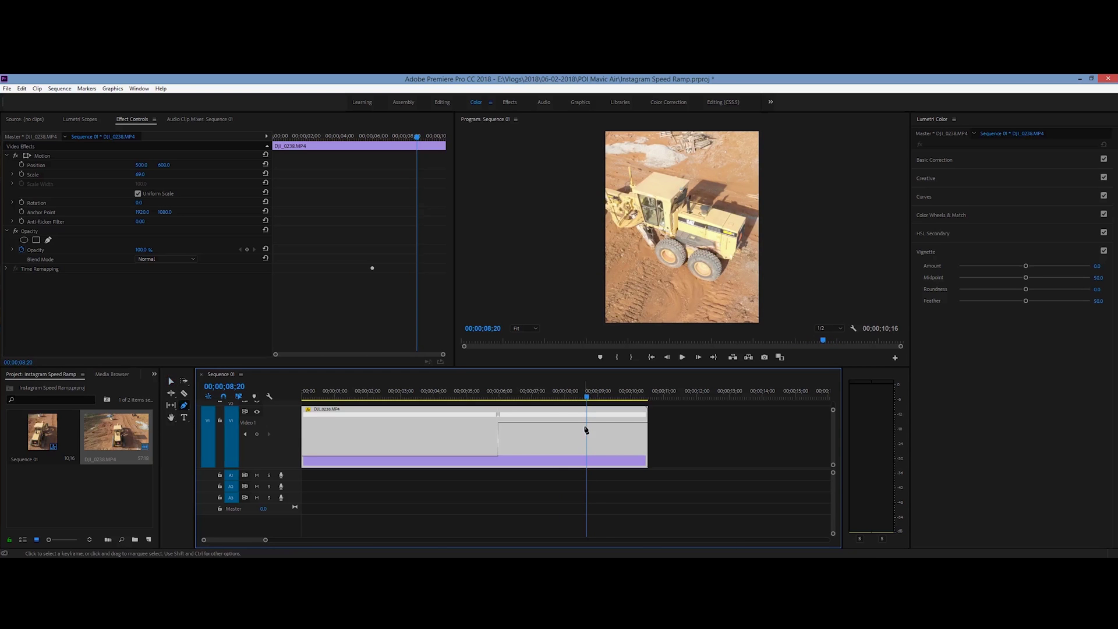
click(585, 414)
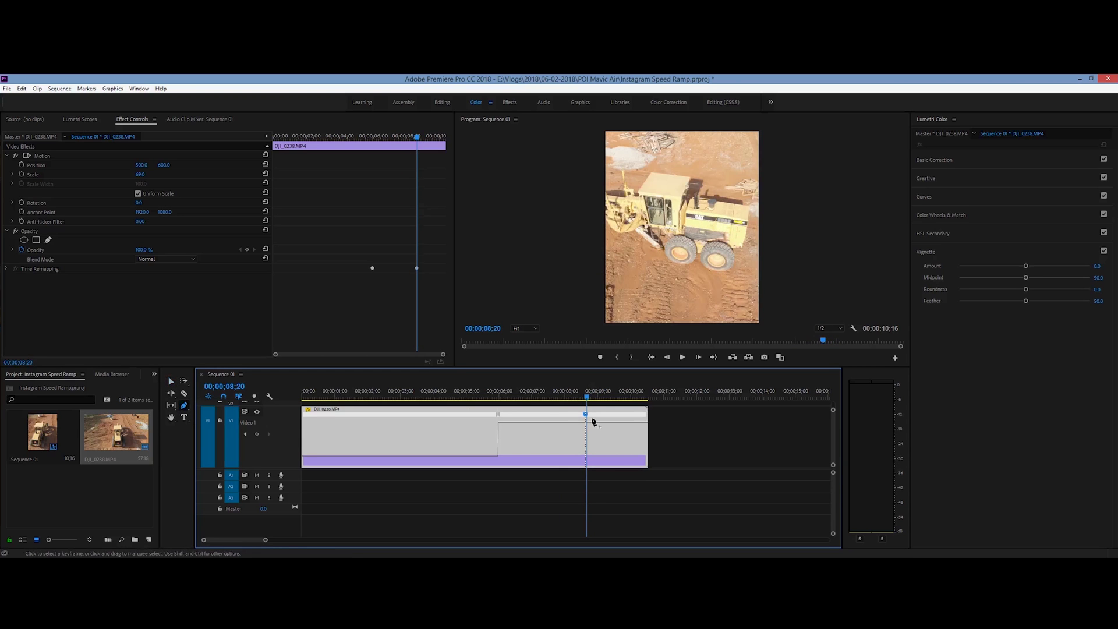
key(v)
drag(608, 425, 635, 458)
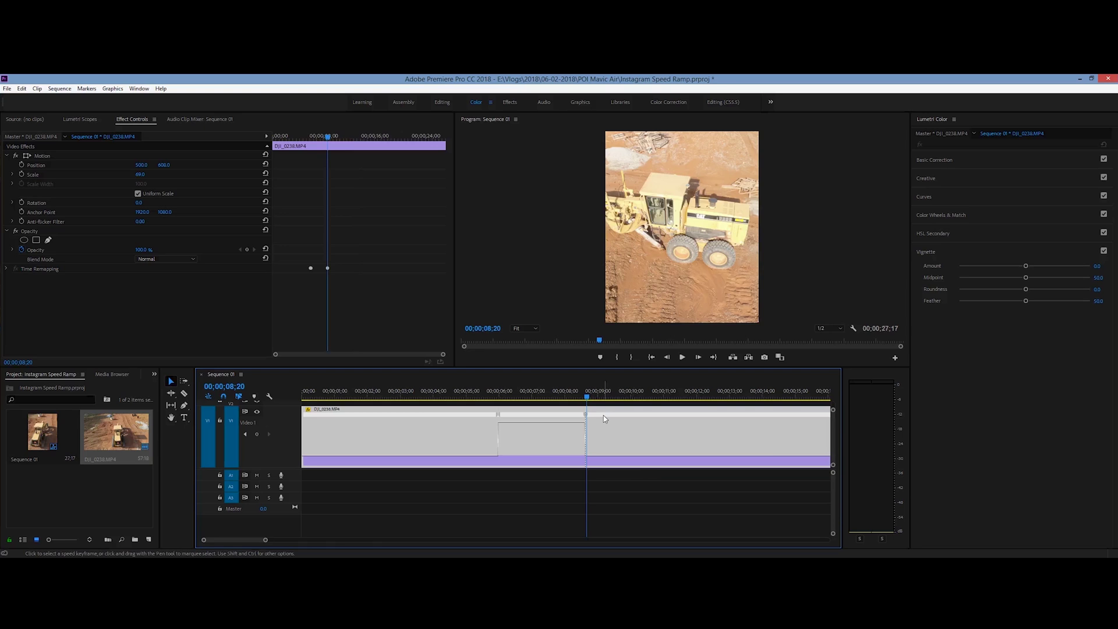
Step: Review the slowed section, razor the clip at 10;09, and delete the part after the cut
click(679, 356)
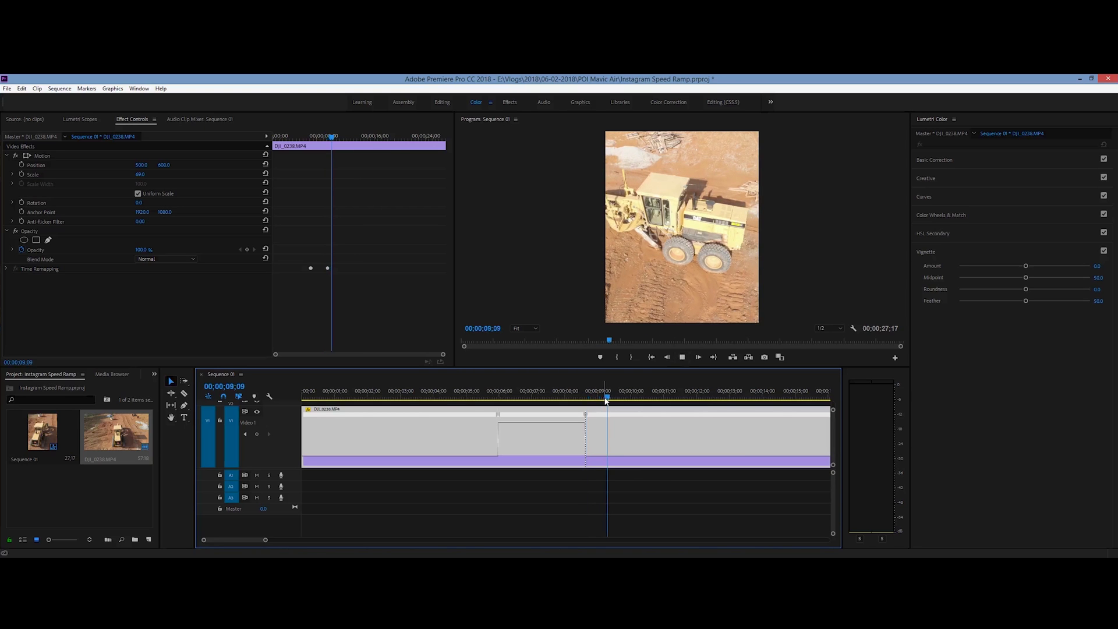
key(space)
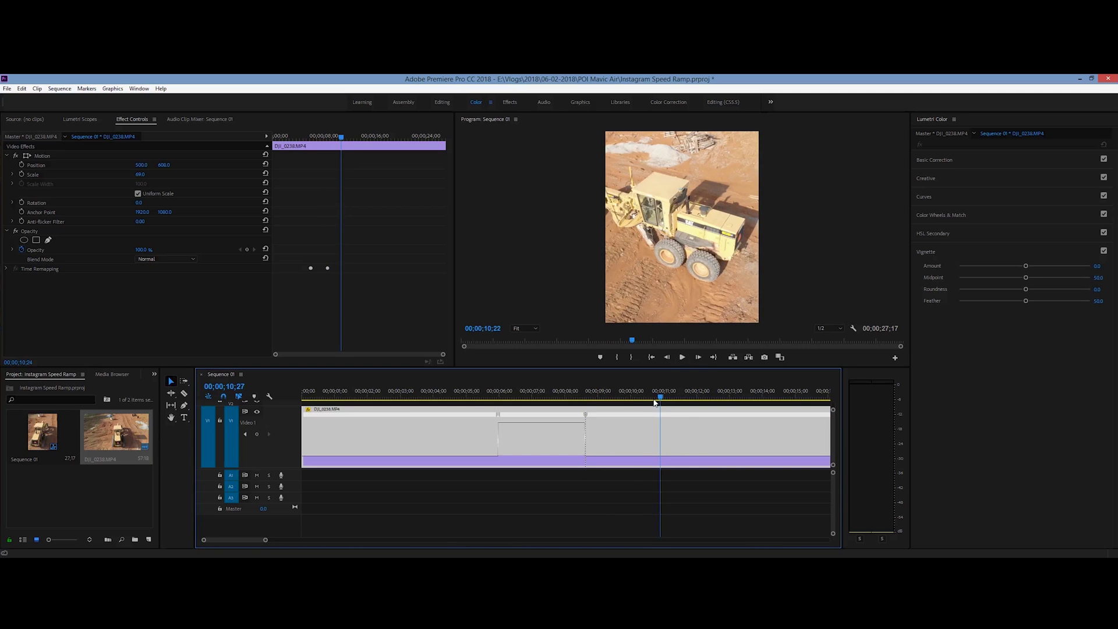
click(640, 396)
key(c)
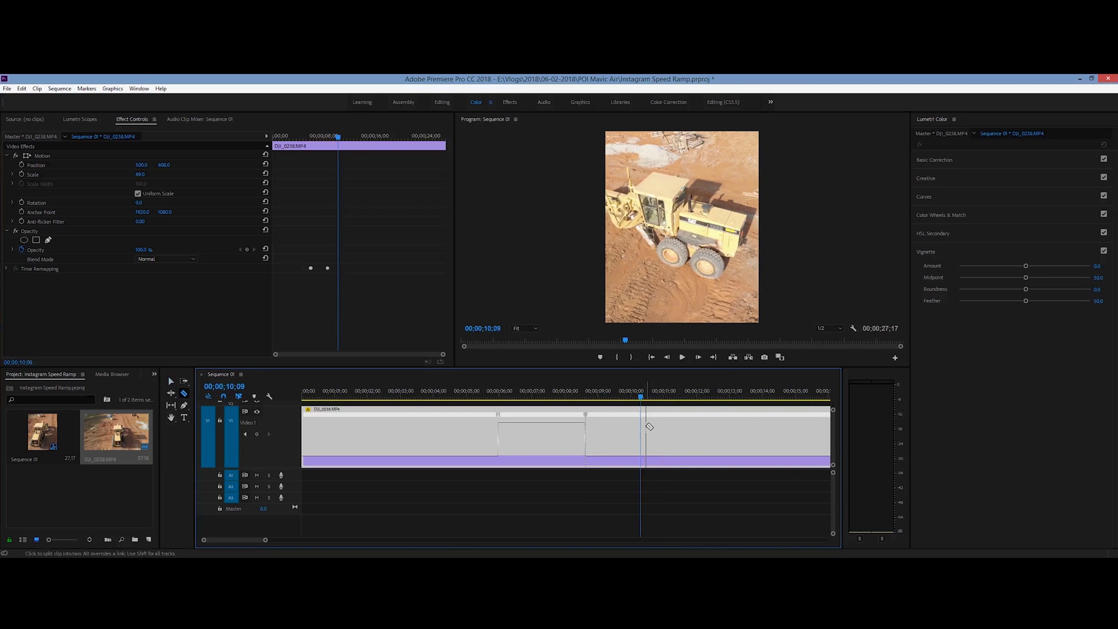
click(644, 427)
key(v)
click(686, 436)
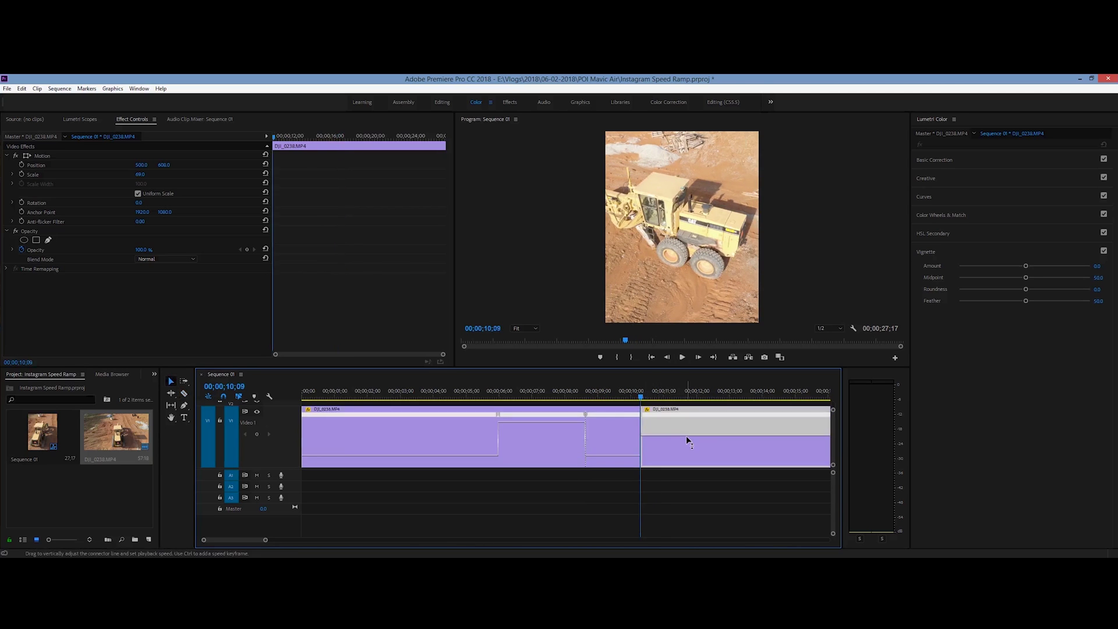
key(Delete)
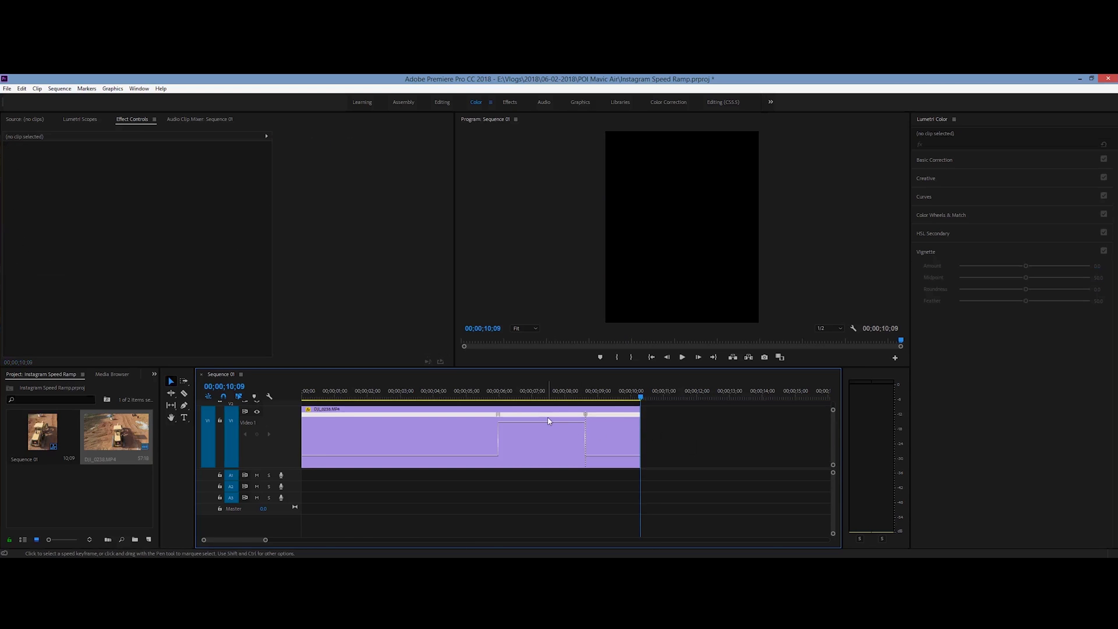
Step: Zoom in on the speed keyframes and drag the first keyframe apart into a ramp
click(520, 403)
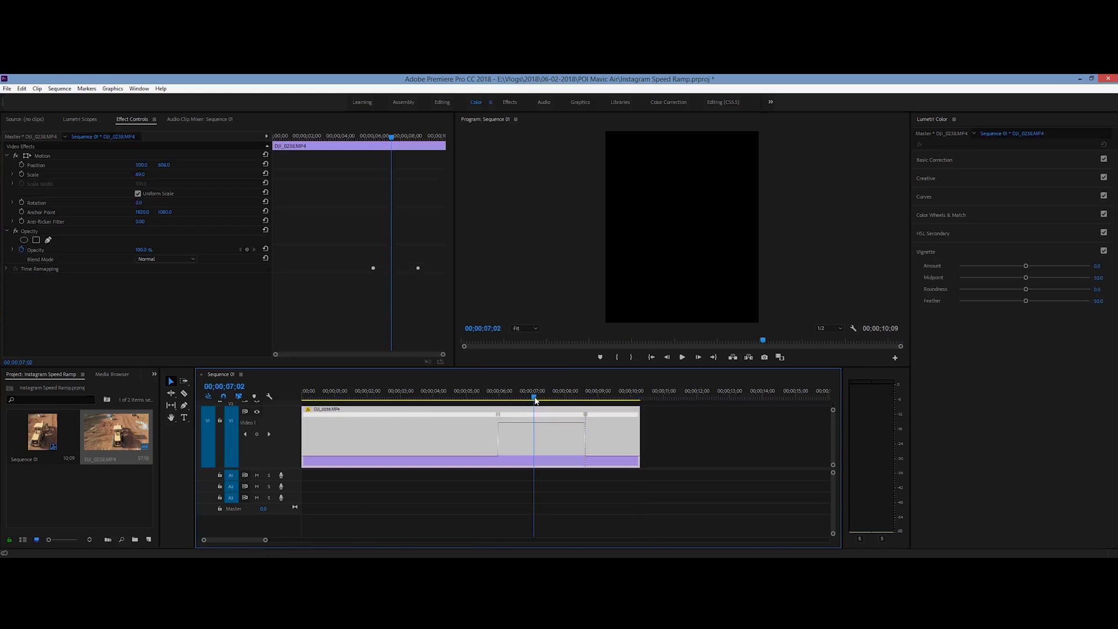
drag(265, 540, 246, 539)
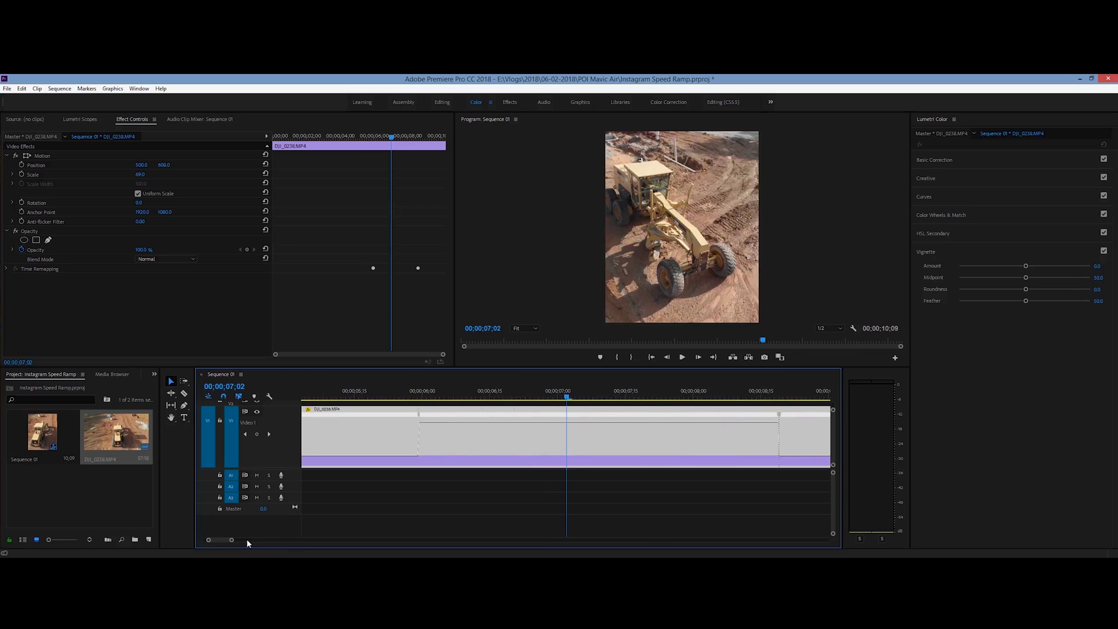
mouse_move(421, 418)
mouse_down()
mouse_move(451, 419)
mouse_move(439, 419)
mouse_up()
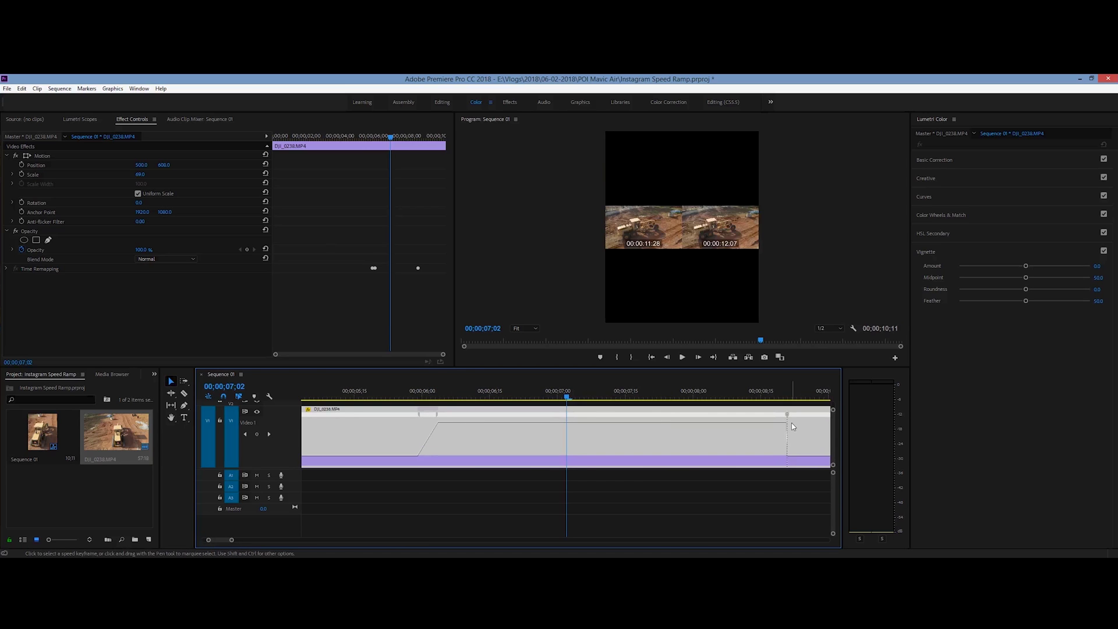
Step: Spread the end keyframe into a second ramp, curve the ramps with Bezier handles, and preview from 05;26
mouse_move(786, 415)
mouse_down()
mouse_move(756, 416)
mouse_move(766, 417)
mouse_up()
drag(437, 418, 446, 417)
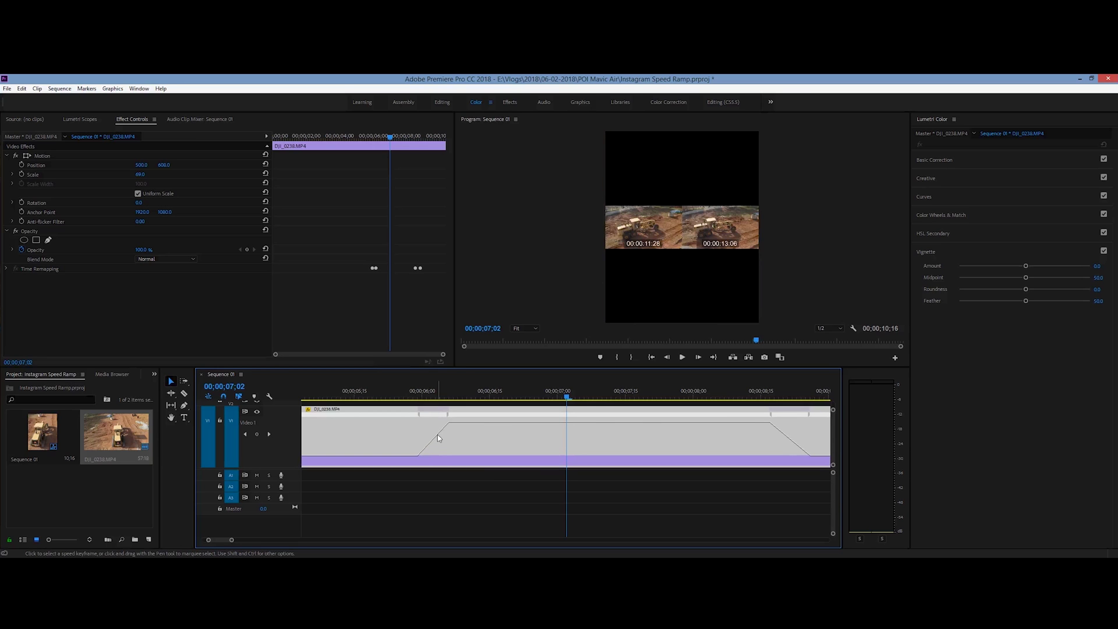
click(433, 437)
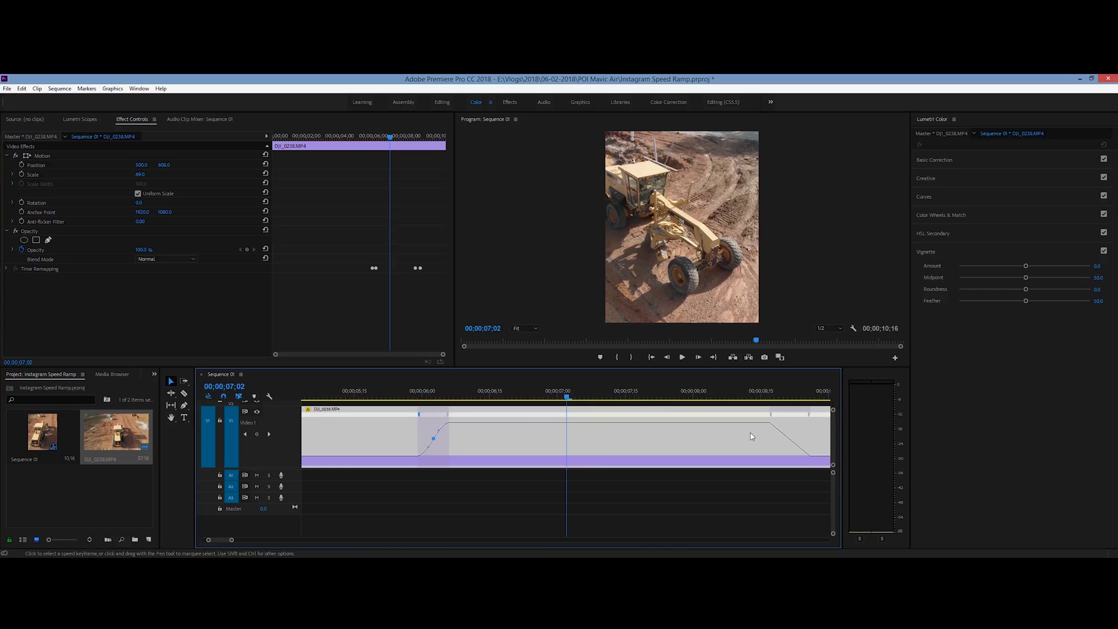
click(788, 433)
drag(788, 432, 759, 440)
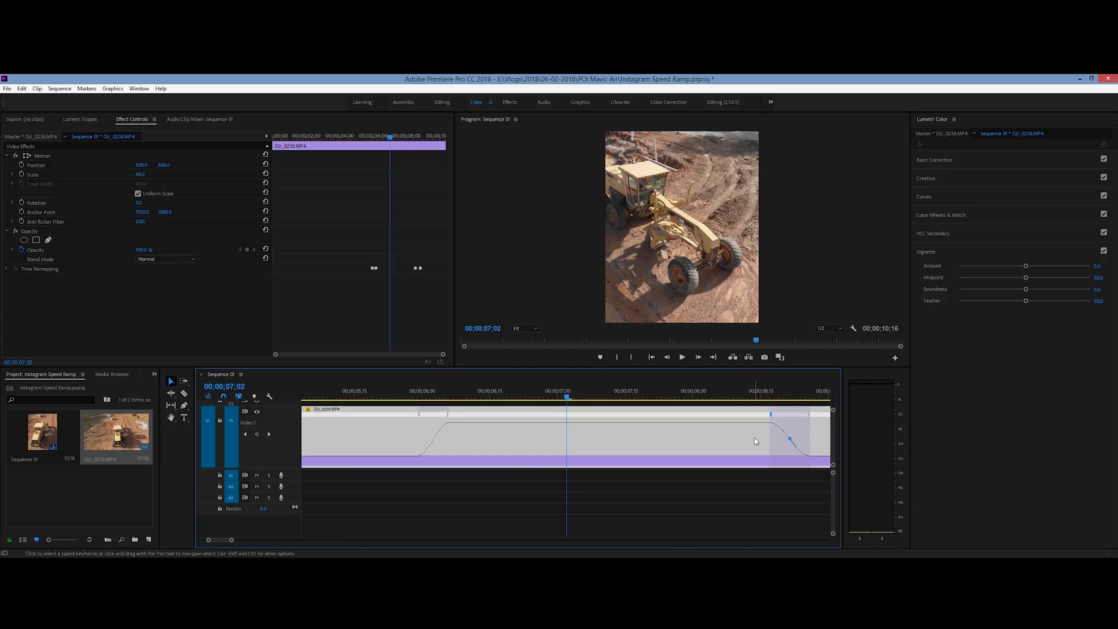
drag(581, 390, 404, 391)
key(space)
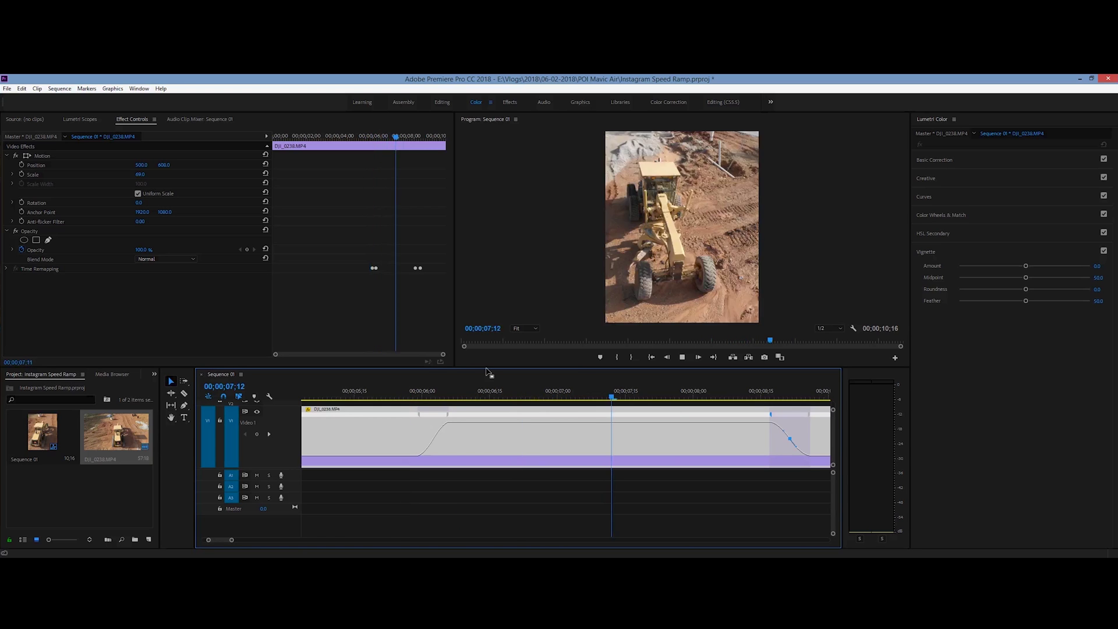
Step: Replay the ramped section between about 06;01 and 09;03, zooming out to see the whole clip
key(space)
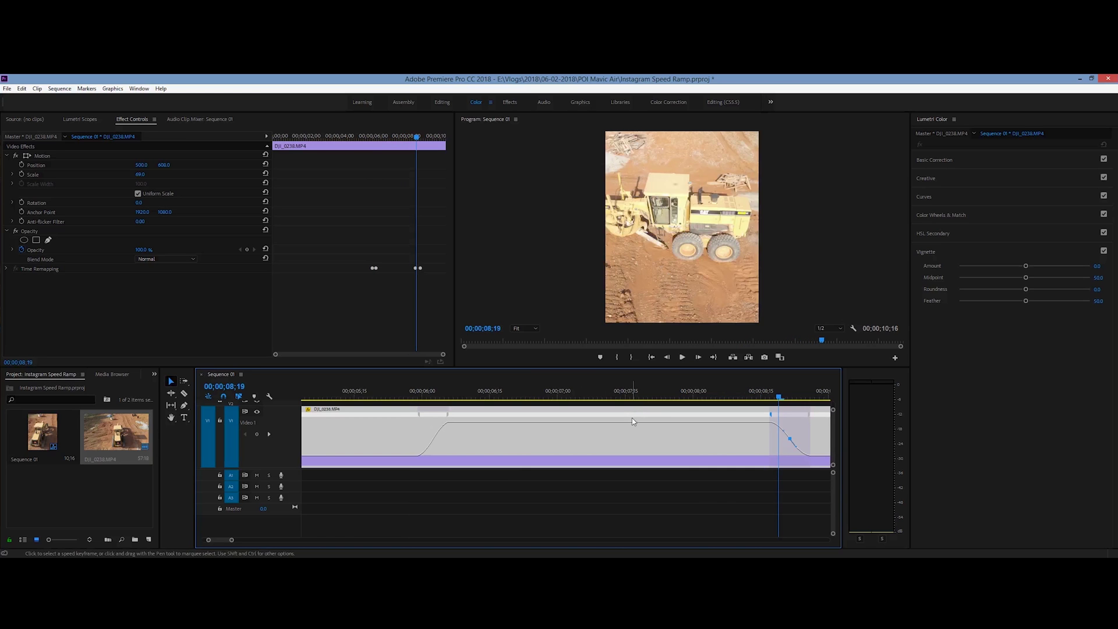
key(space)
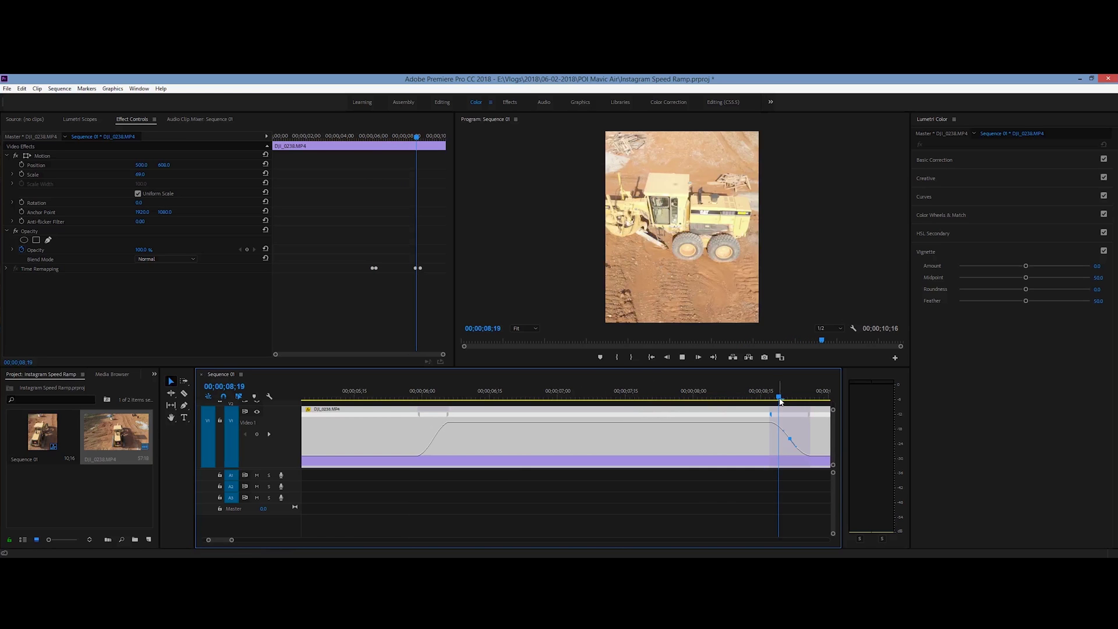
key(space)
drag(236, 541, 274, 541)
click(533, 399)
drag(533, 400, 462, 396)
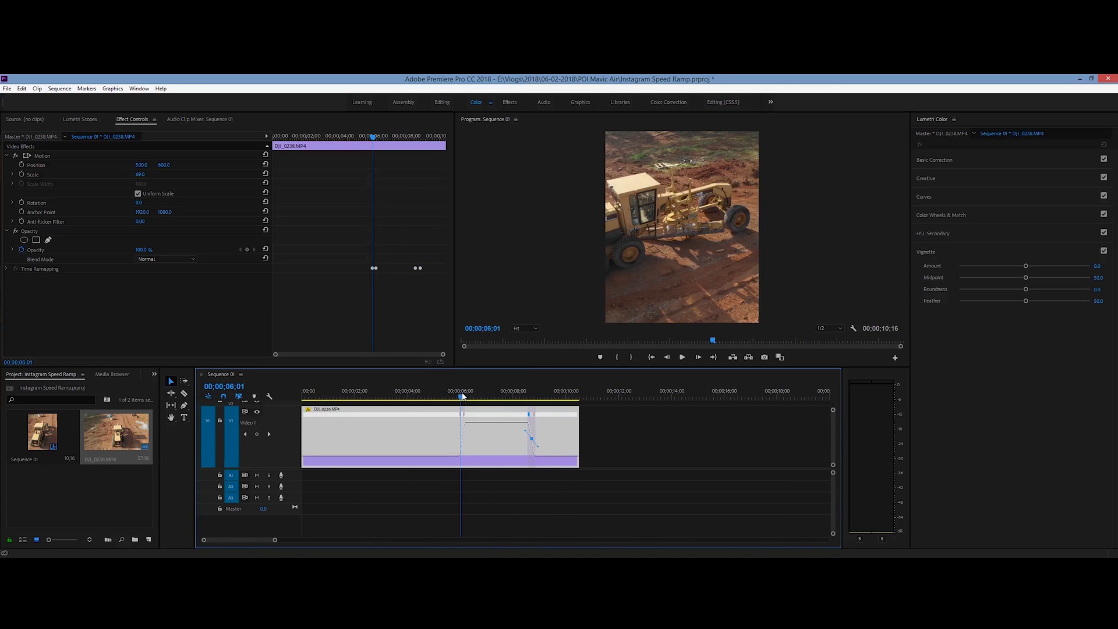
key(space)
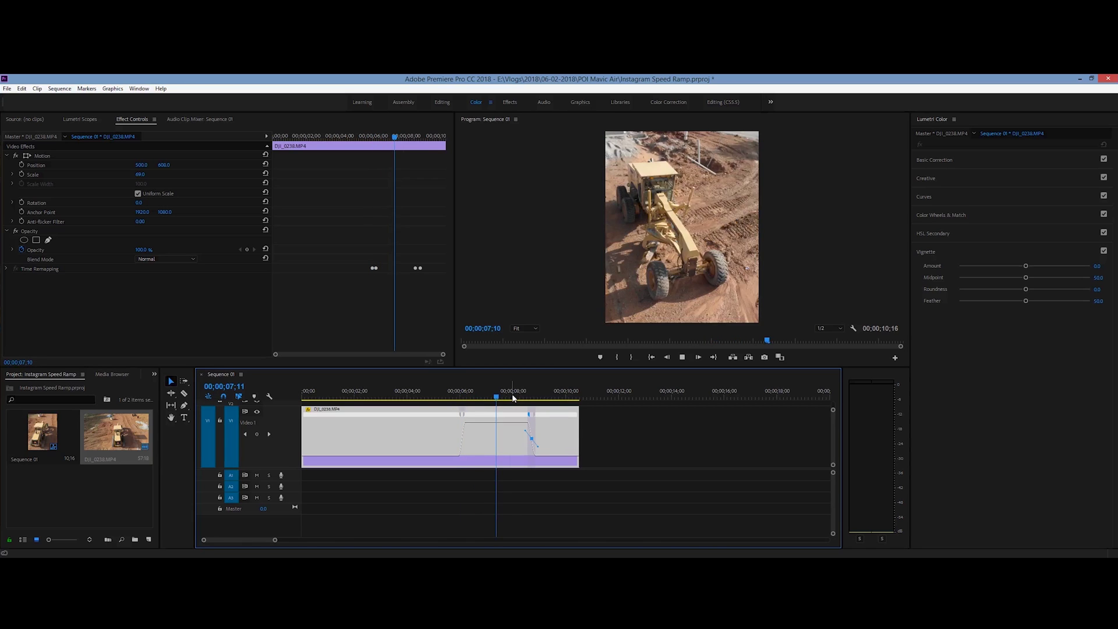
key(space)
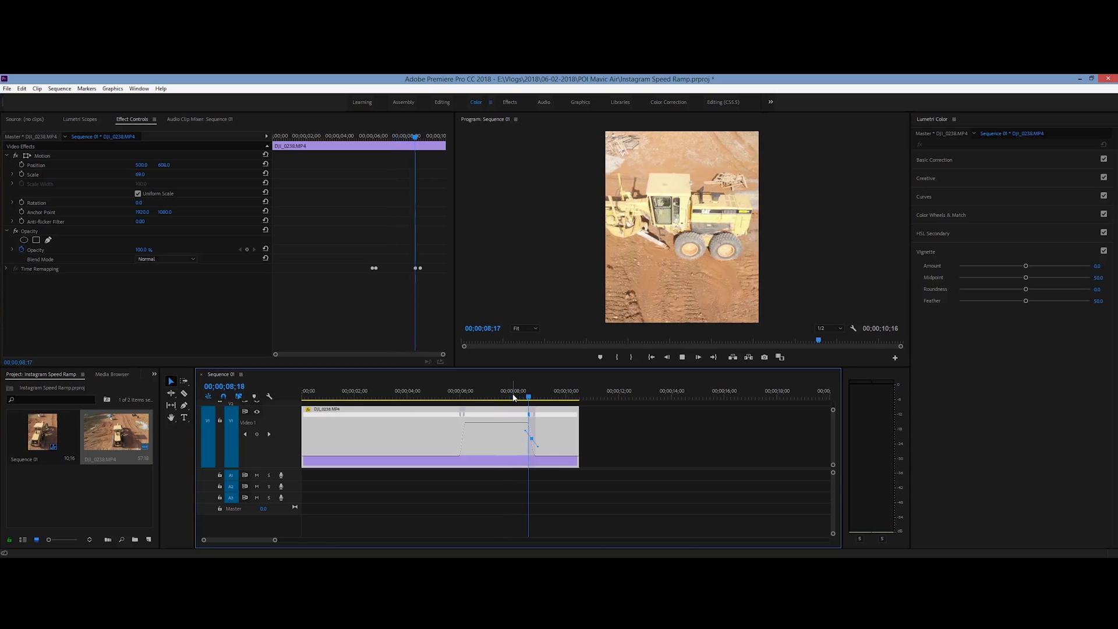
Step: Play Sequence 01 from the beginning and stop at the 8-second mark
key(space)
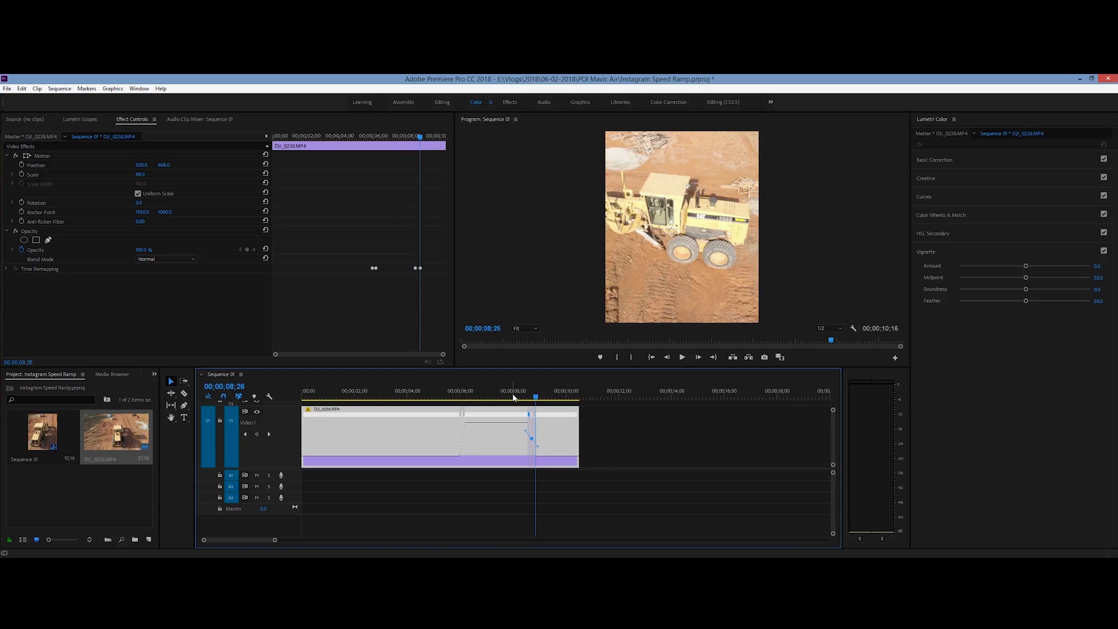
key(space)
key(Home)
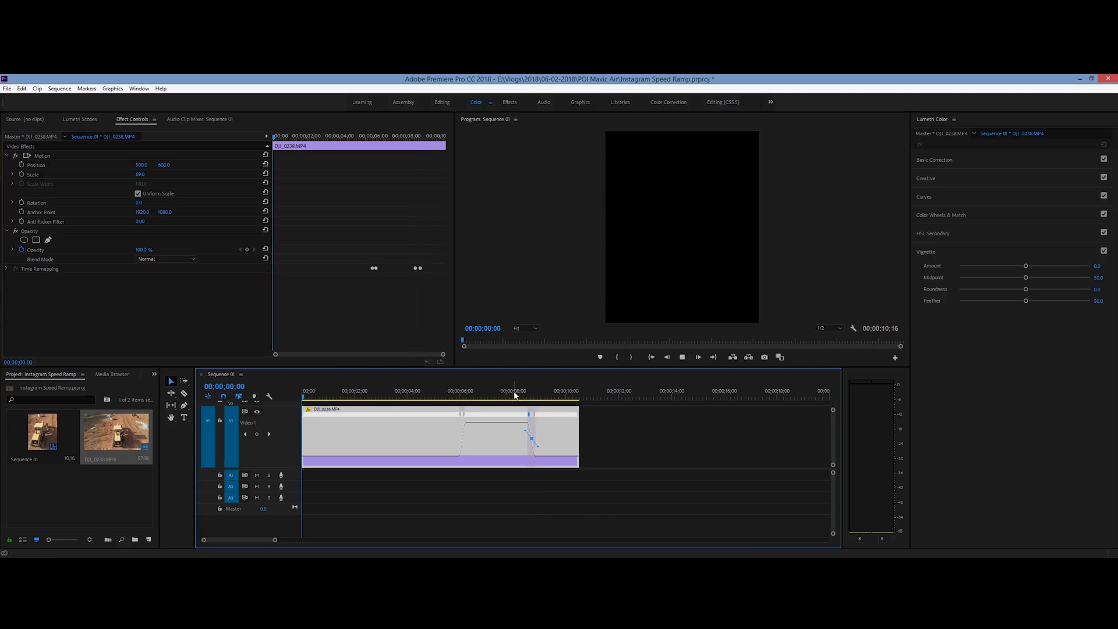
click(514, 389)
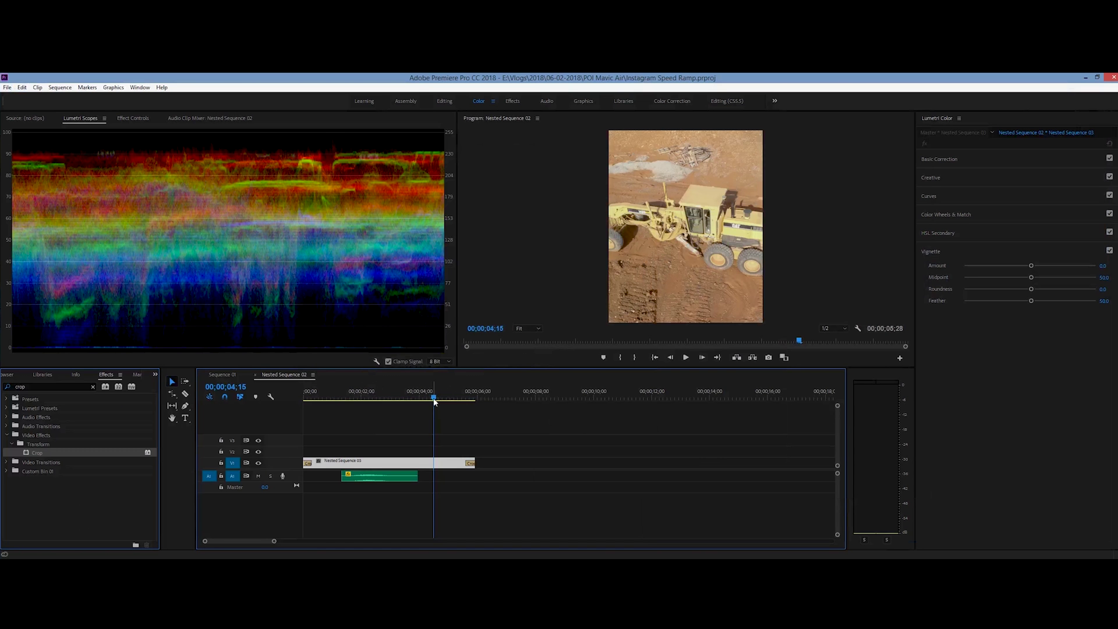
Step: Mark an in point at the sequence start and an out point at the clip's end
drag(433, 396, 280, 395)
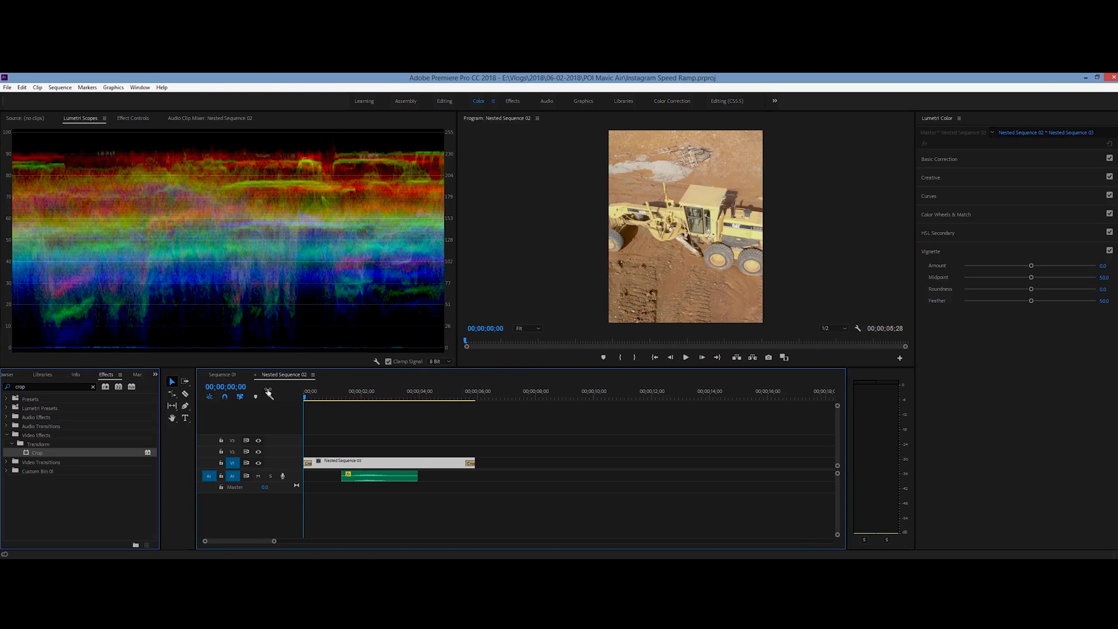
key(i)
click(475, 395)
key(o)
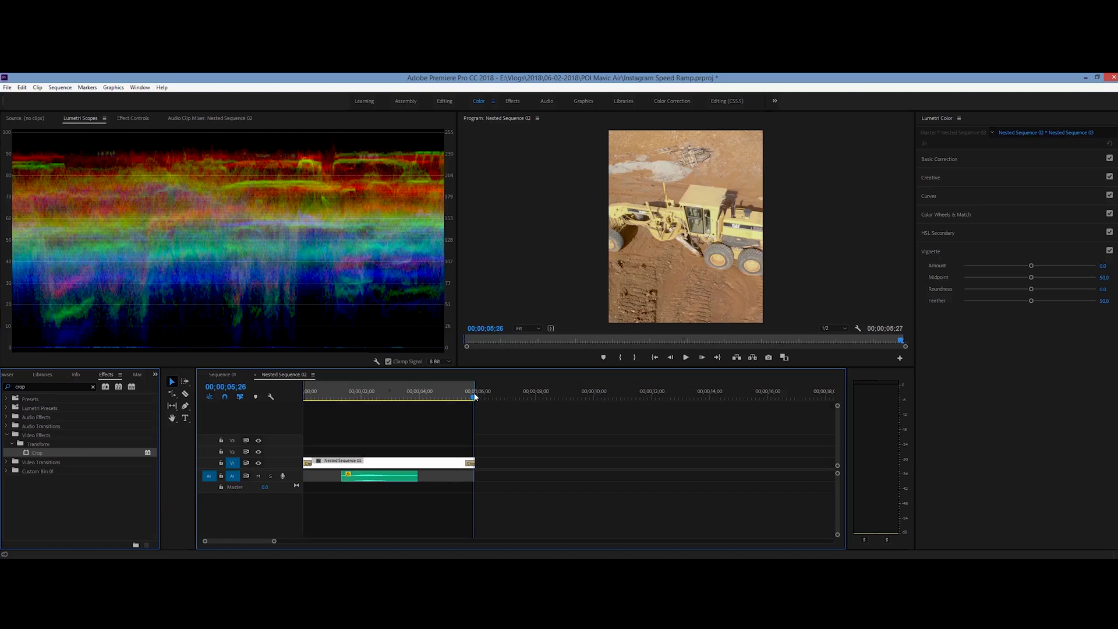
key(shift+Left)
key(shift+Left)
key(shift+Left)
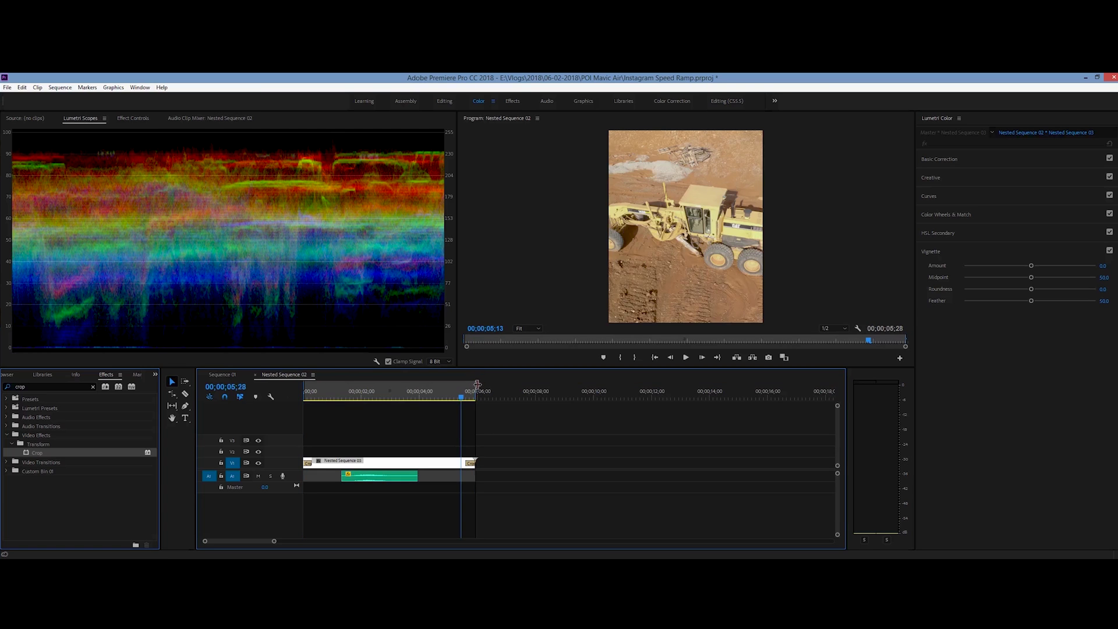
drag(475, 384, 476, 384)
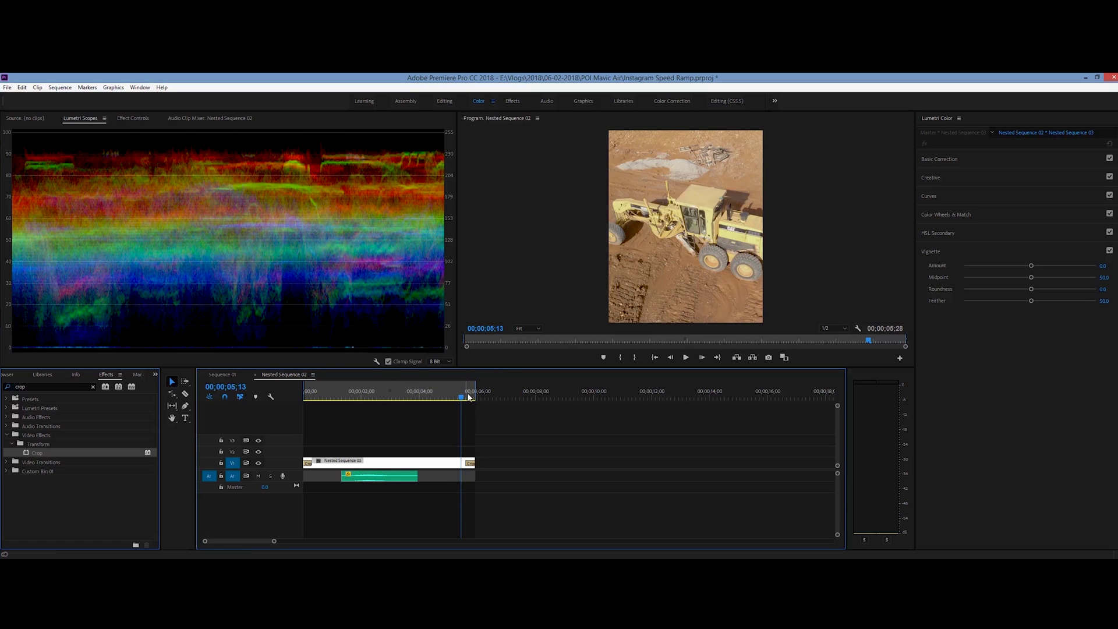
Step: Open the Export Media settings for Nested Sequence 02 via File > Export > Media
click(7, 87)
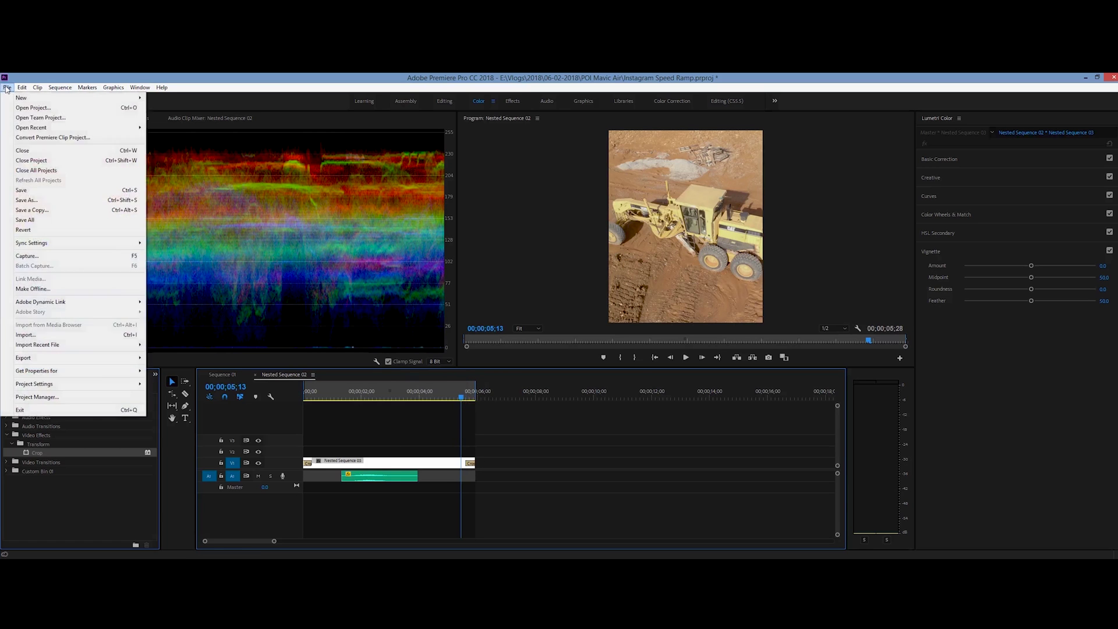
mouse_move(39, 357)
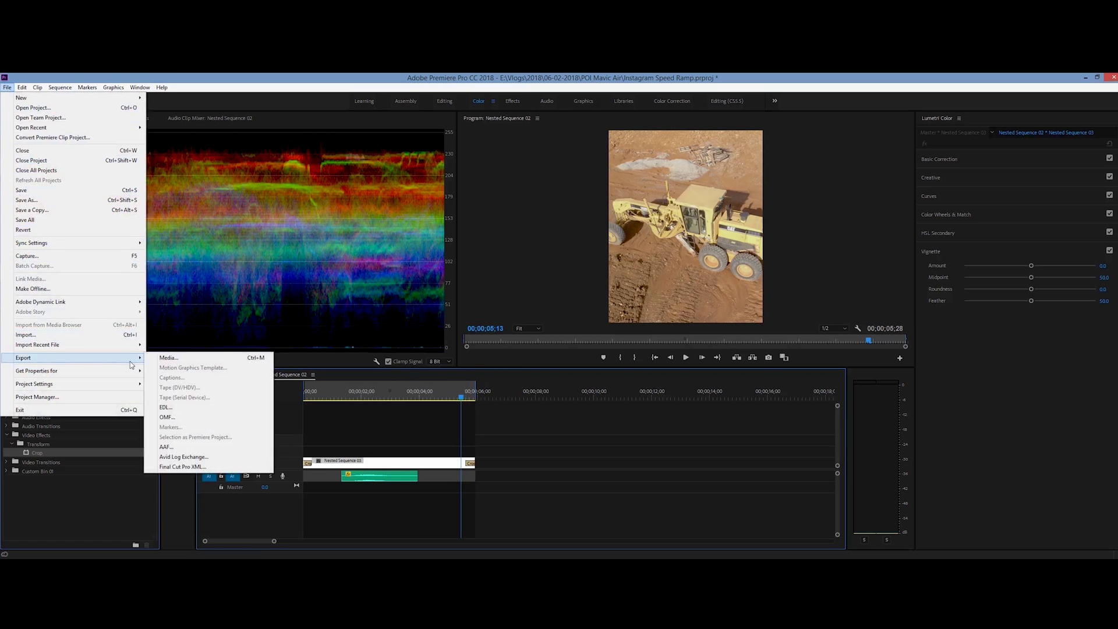
click(162, 360)
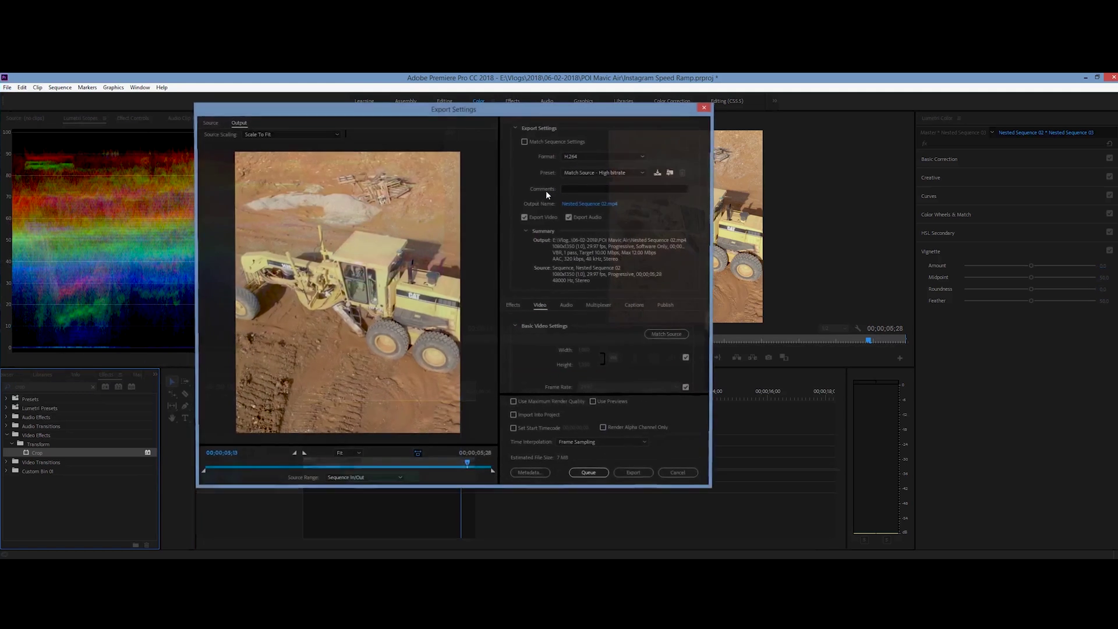
Step: Confirm the export preset stays at Match Source - High bitrate
click(616, 172)
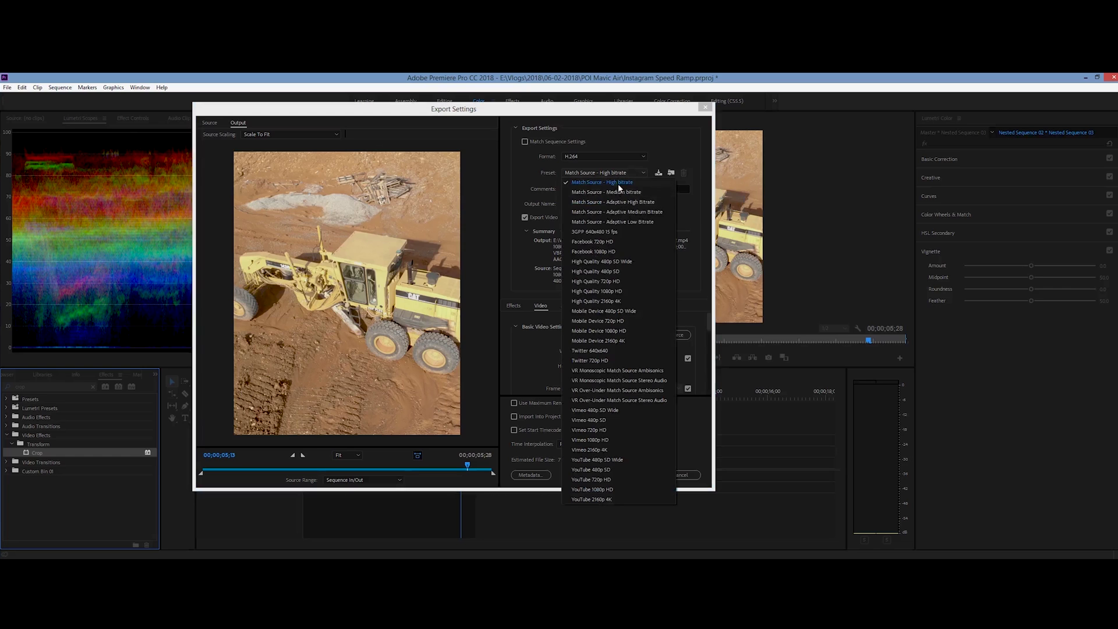
click(669, 143)
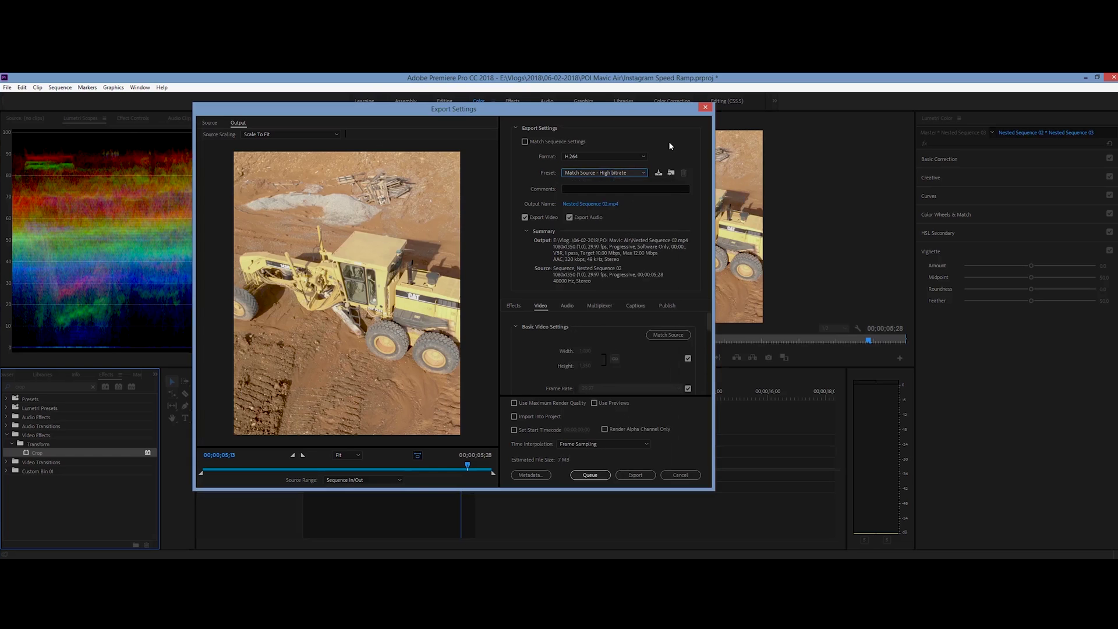
click(615, 172)
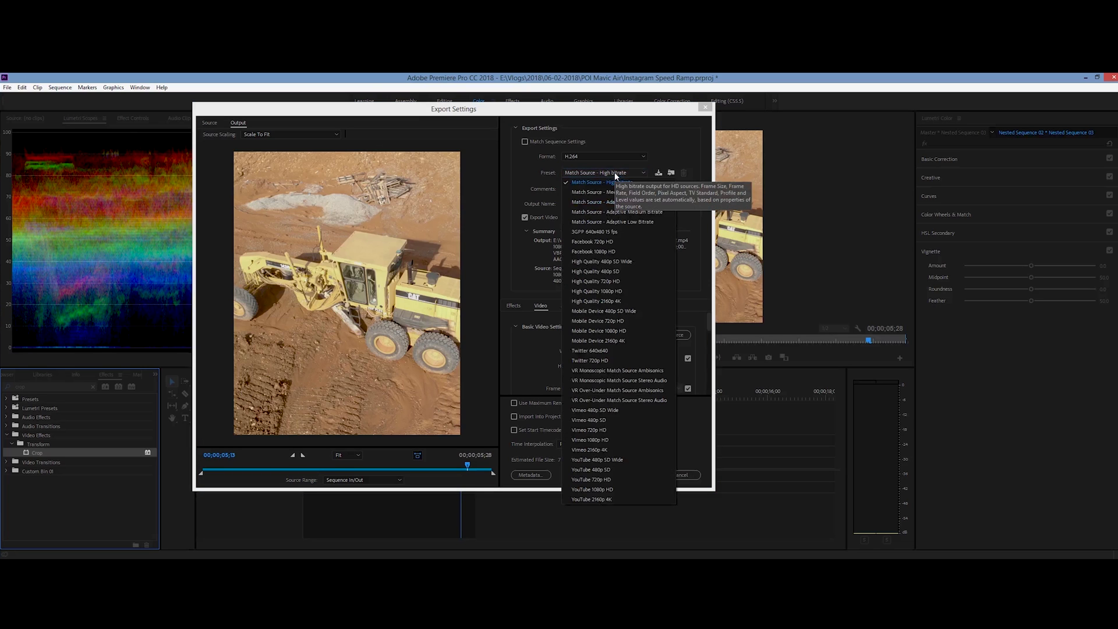
click(627, 132)
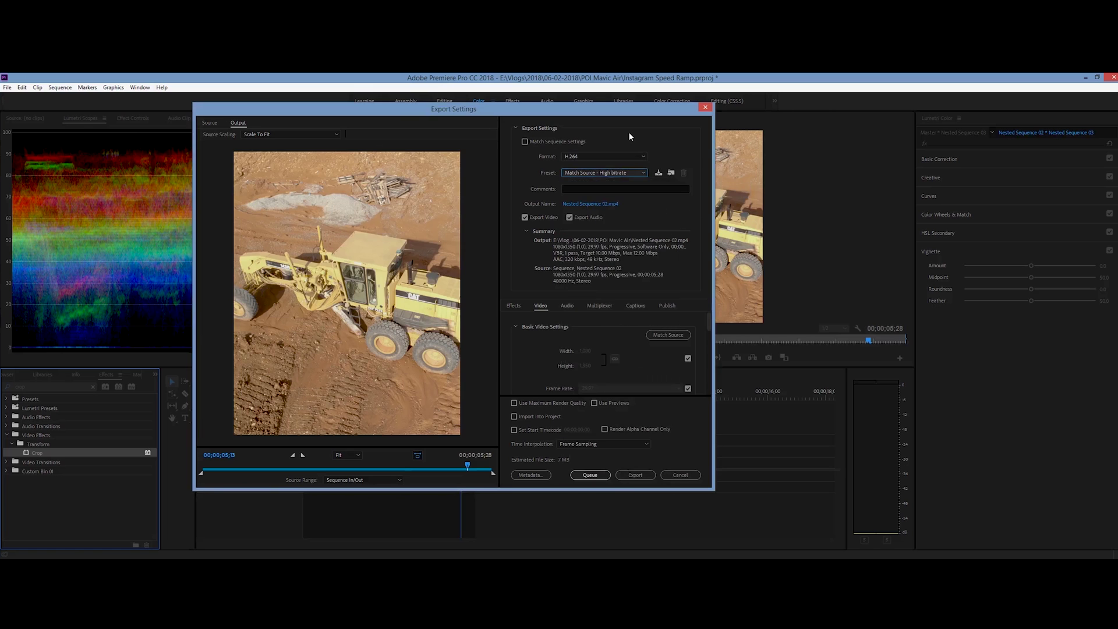
Step: Rename the output file to IGshortspeedramp.mp4
click(605, 202)
click(302, 341)
drag(303, 340, 256, 340)
key(BackSpace)
text(shortspeed)
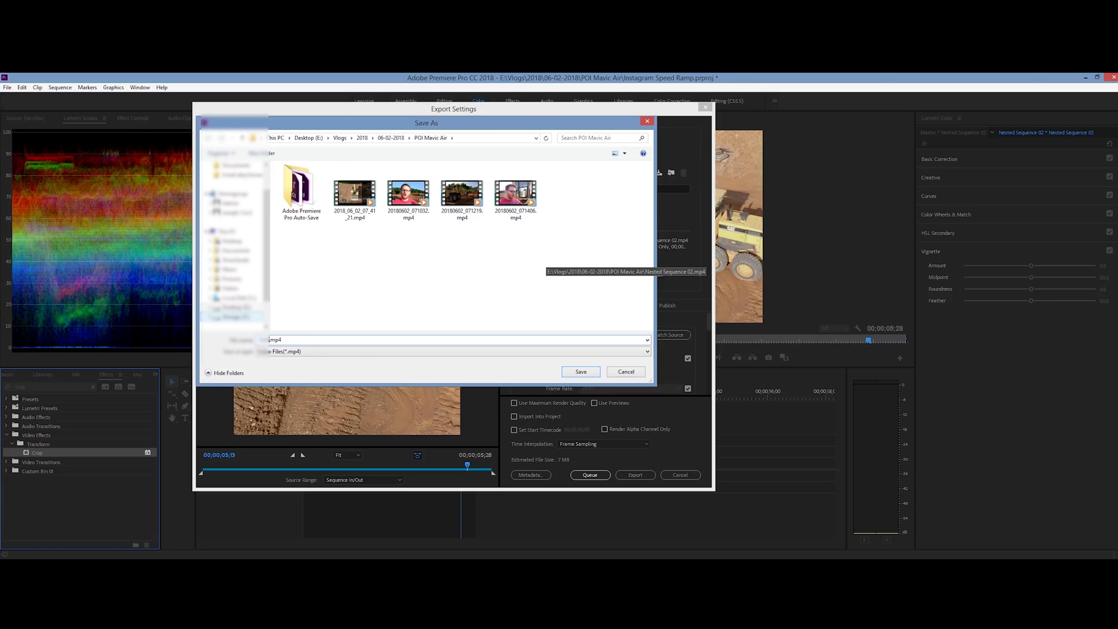
text(ramp)
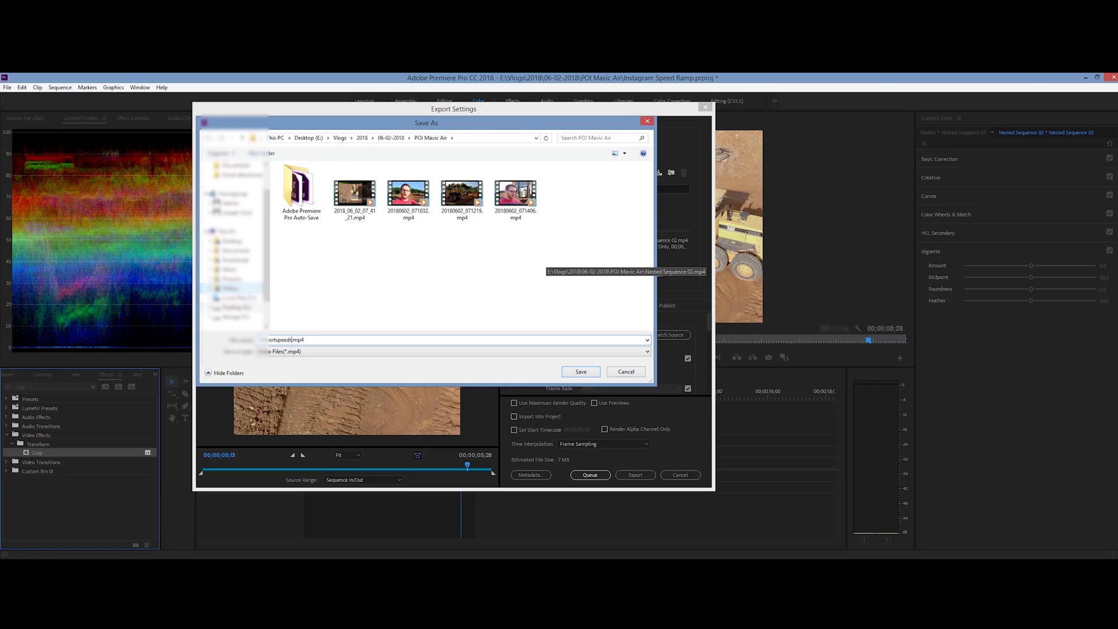
key(Return)
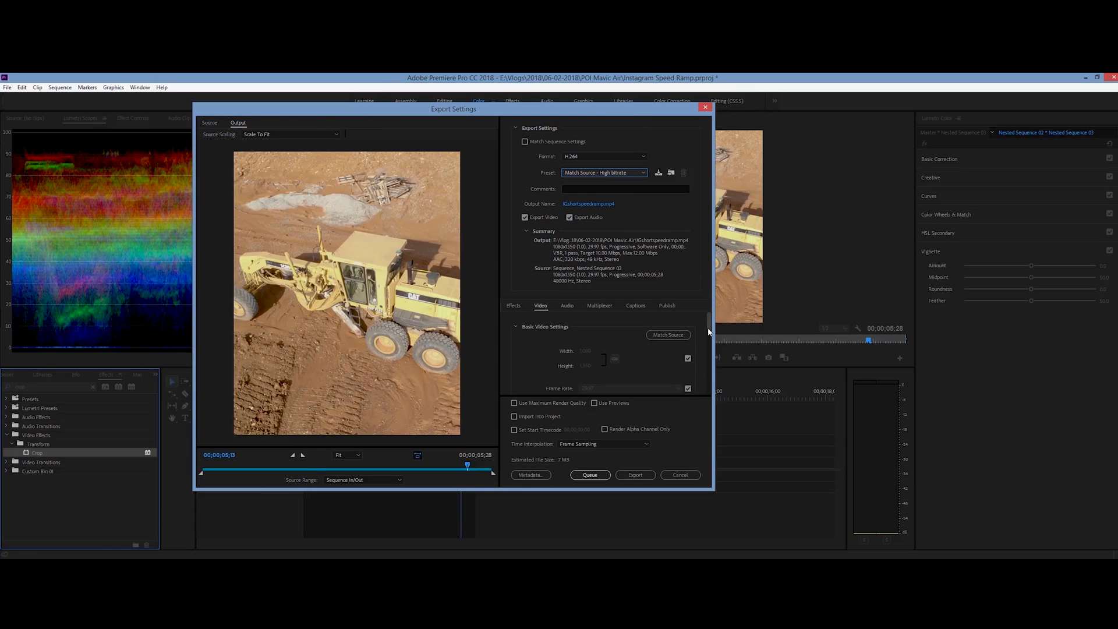
Step: Enable Render at Maximum Depth and set bitrate encoding to VBR, 2 pass
drag(706, 329, 708, 359)
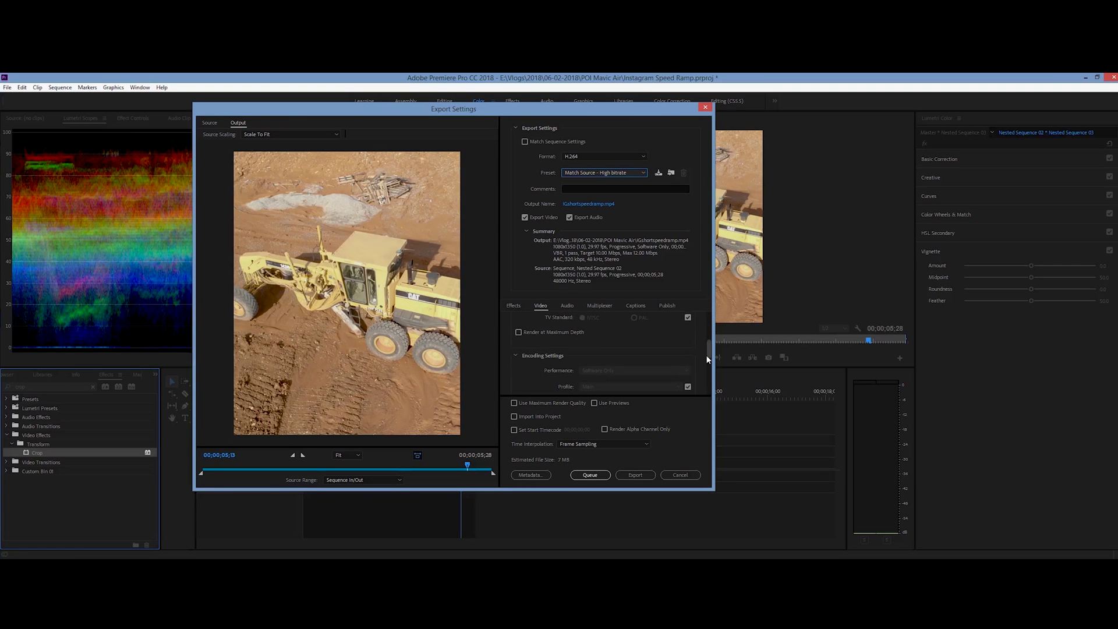
click(518, 332)
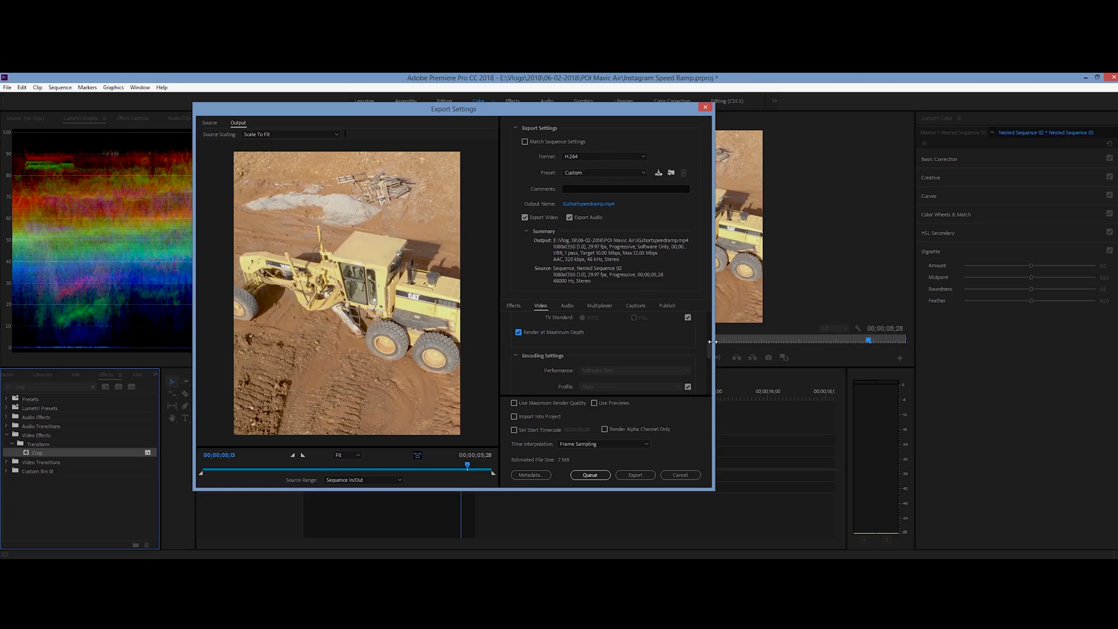
drag(711, 342, 708, 379)
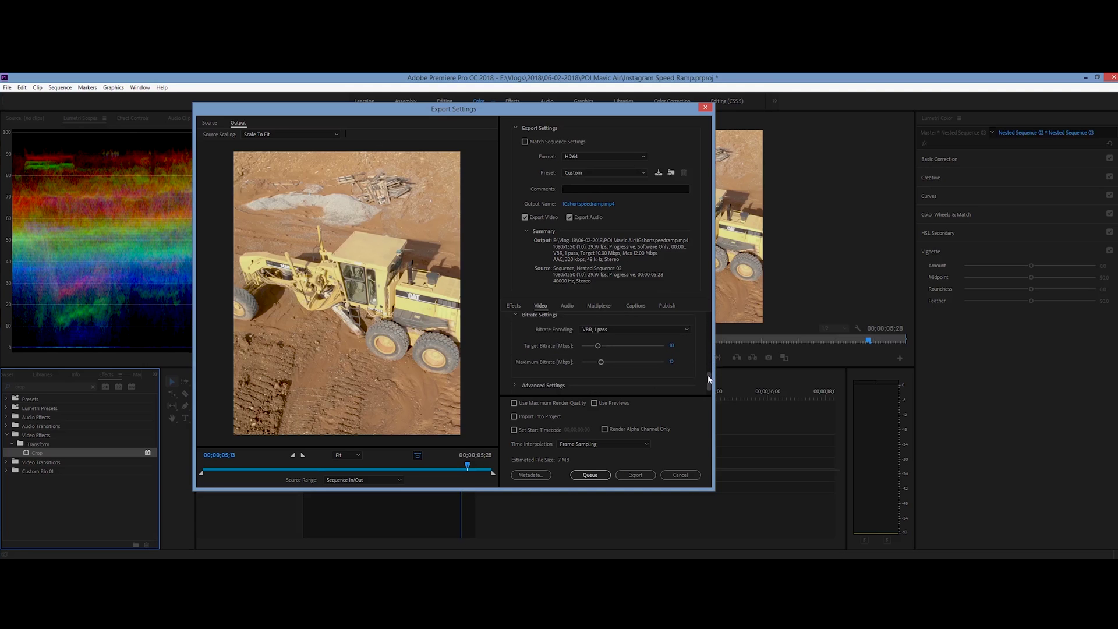
click(610, 326)
click(602, 358)
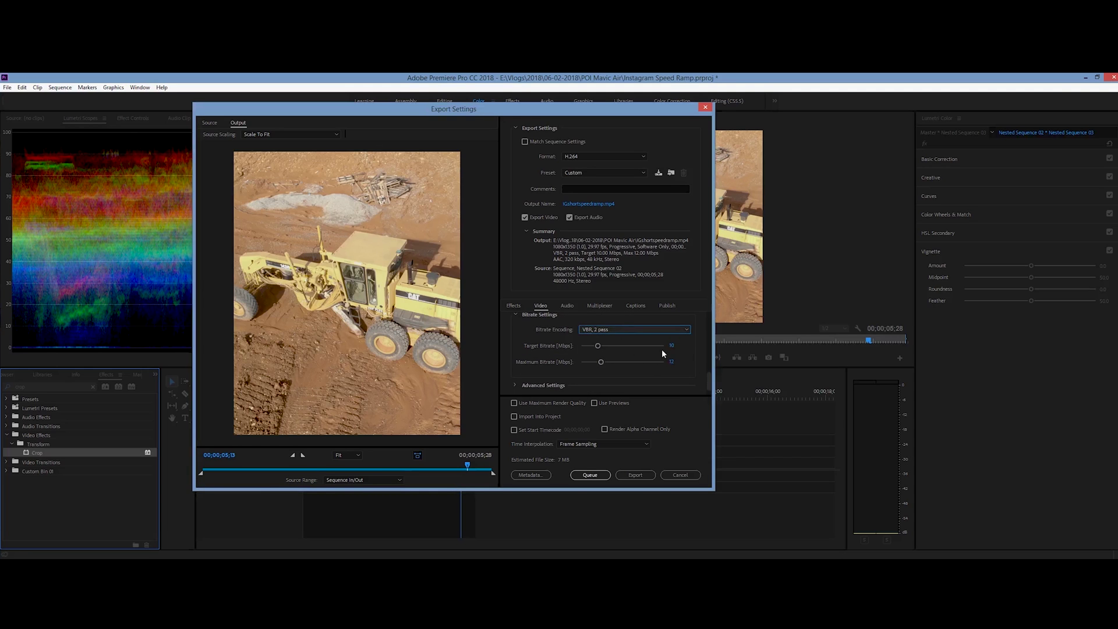
Step: Set target and maximum bitrate to 7 Mbps, enable Maximum Render Quality, and export
click(672, 348)
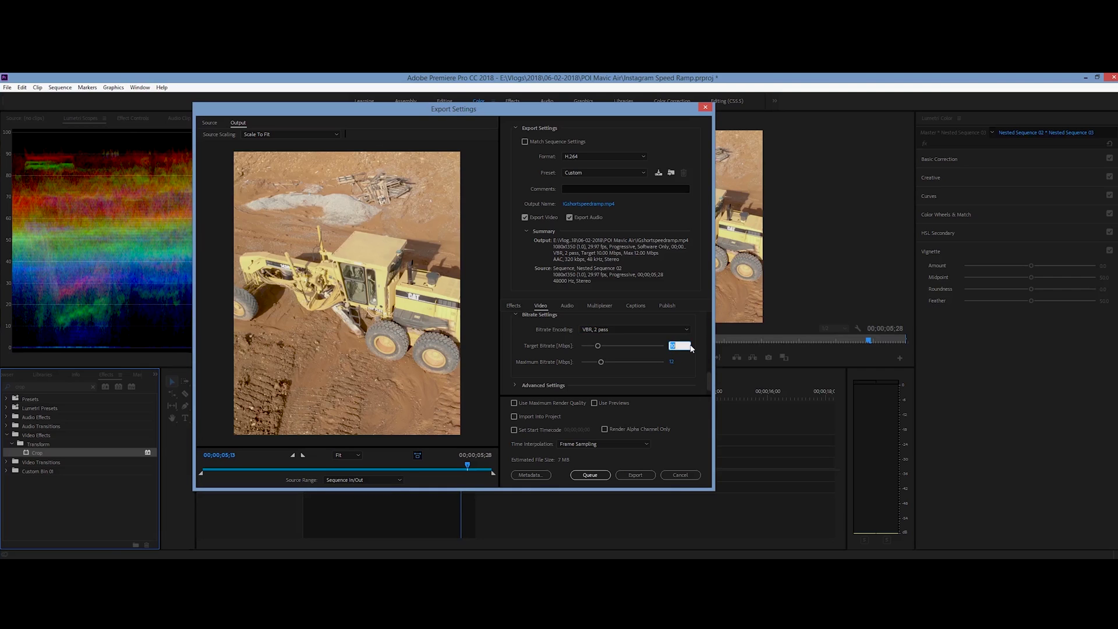
text(7)
click(671, 363)
text(7)
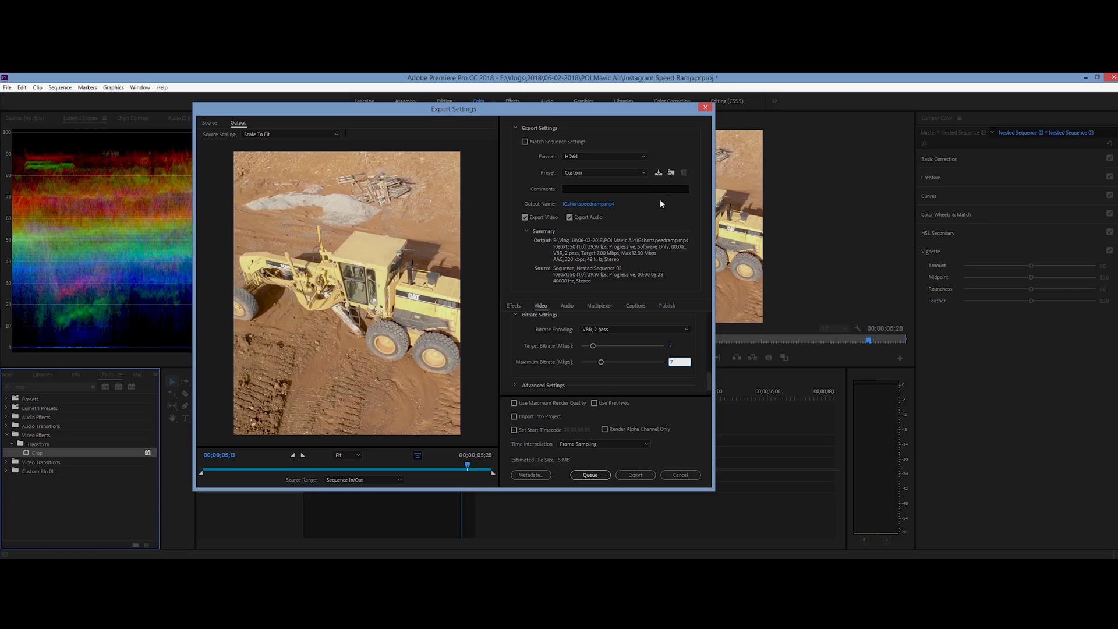
click(514, 403)
click(625, 474)
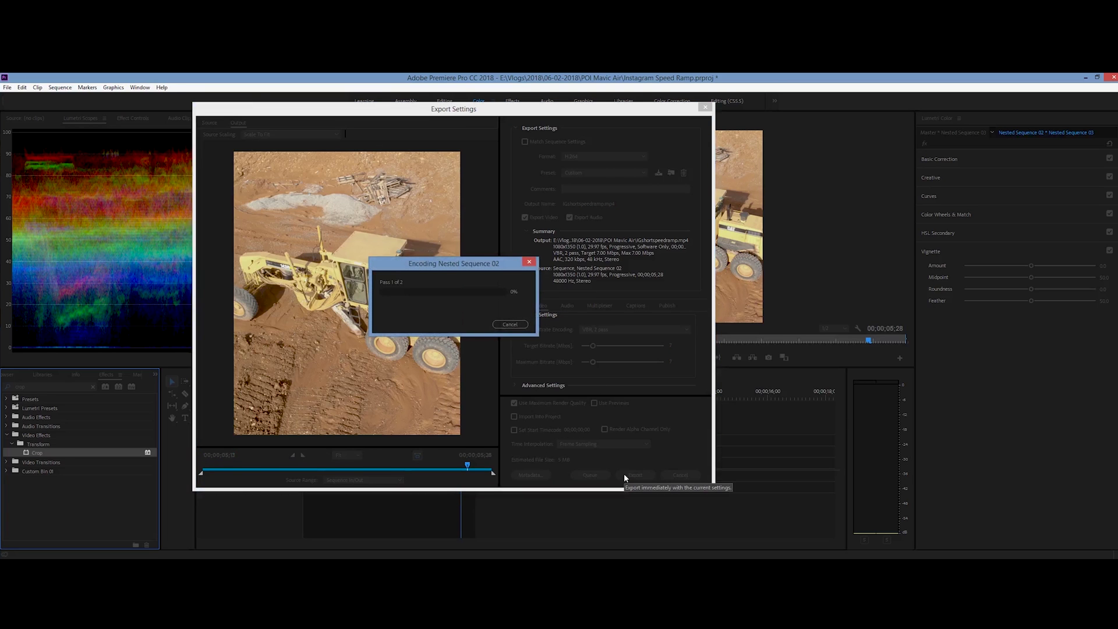